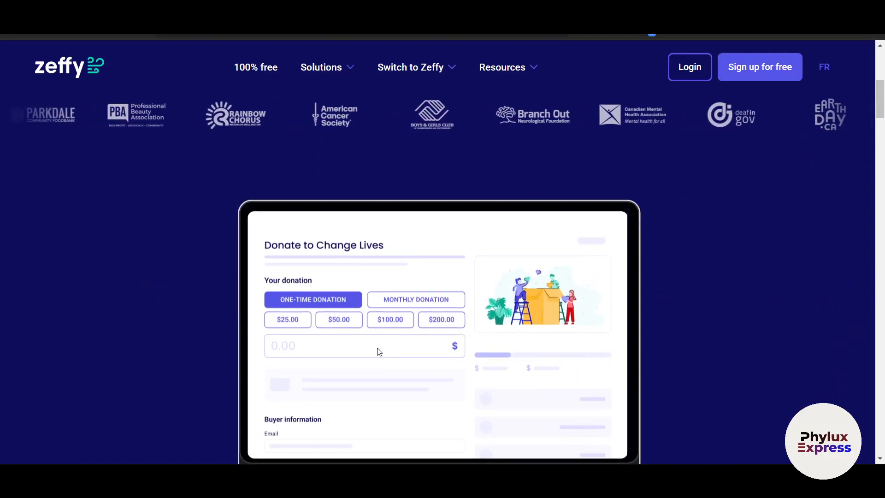
# Start the free sign-up and confirm the nonprofit is in the US or Canada.
pyautogui.scroll(-5, 378, 351)
pyautogui.scroll(-2, 378, 352)
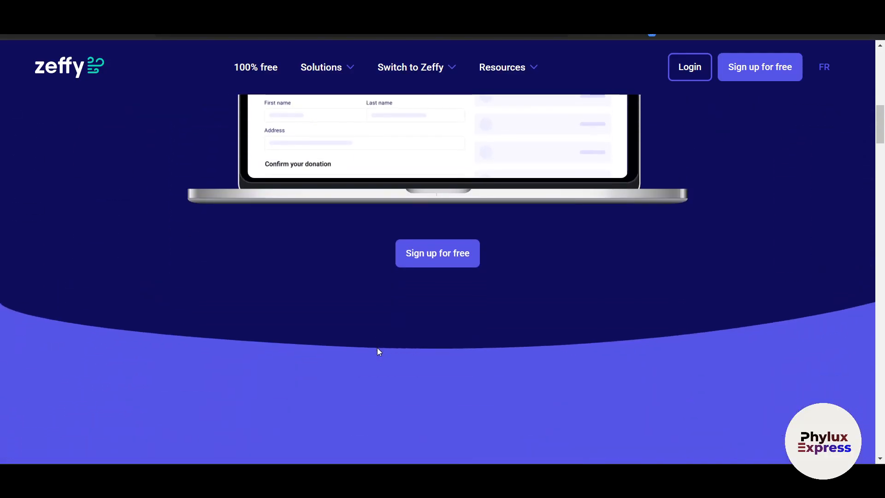
pyautogui.scroll(5, 378, 352)
pyautogui.scroll(5, 378, 352)
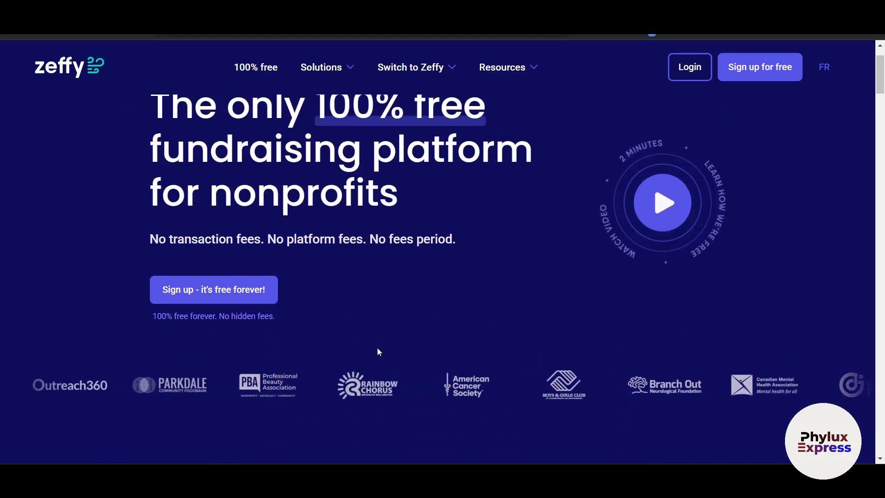
pyautogui.scroll(2, 378, 352)
pyautogui.scroll(-3, 378, 352)
pyautogui.scroll(-8, 377, 350)
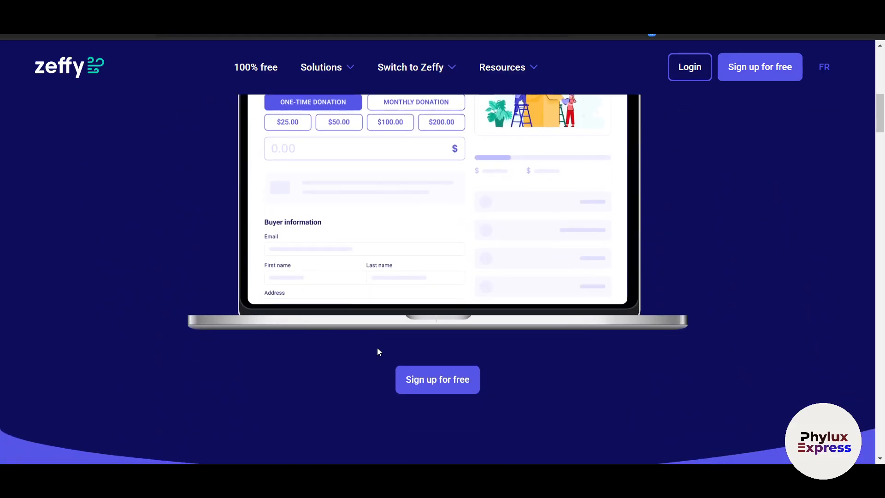
pyautogui.scroll(-5, 378, 352)
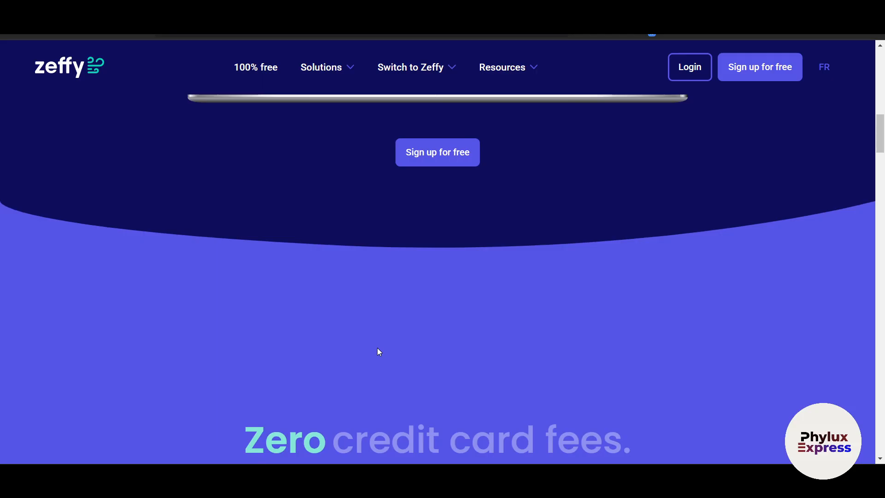
pyautogui.scroll(16, 378, 352)
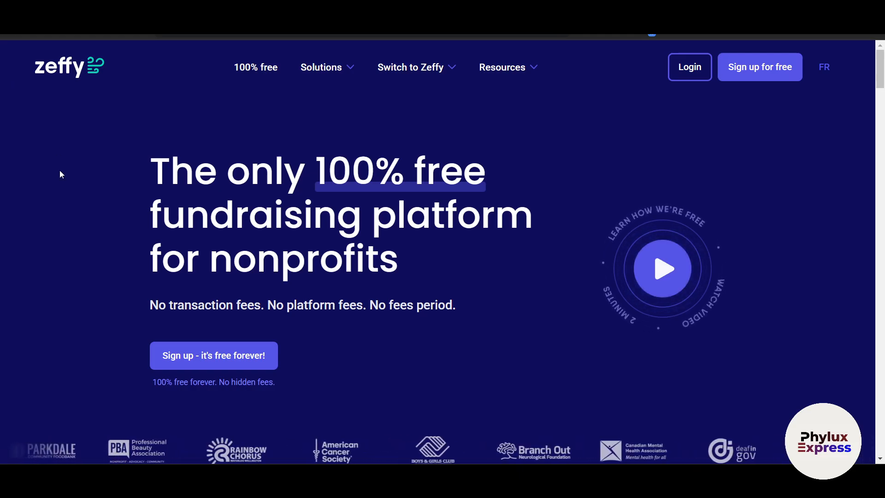
pyautogui.click(757, 75)
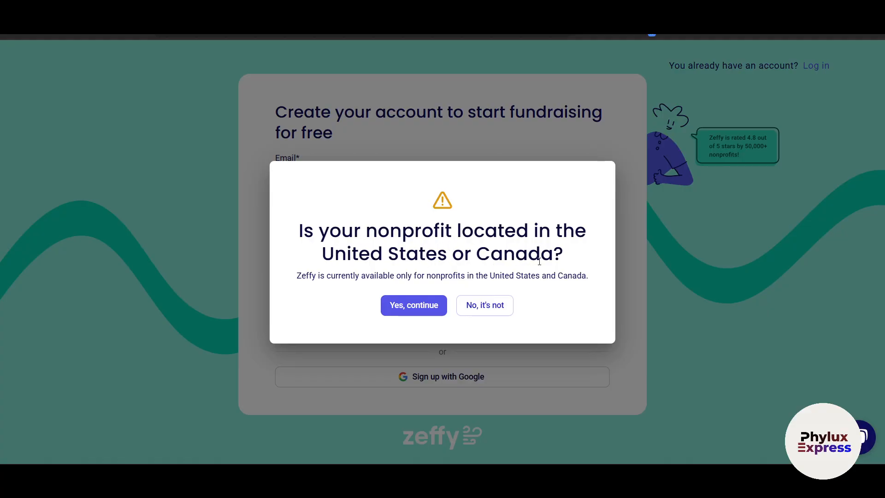
pyautogui.click(424, 307)
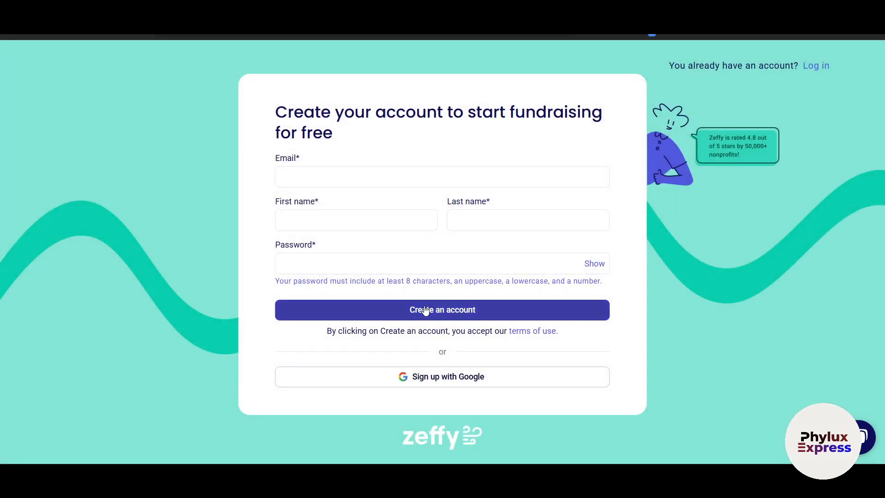
# Sign up with Google, allowing the required cookies and choosing the Google account.
pyautogui.click(522, 377)
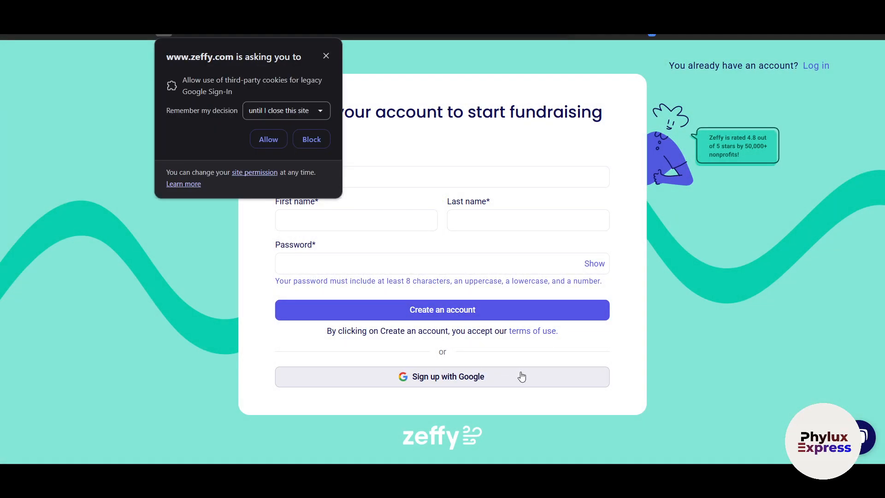
pyautogui.click(266, 138)
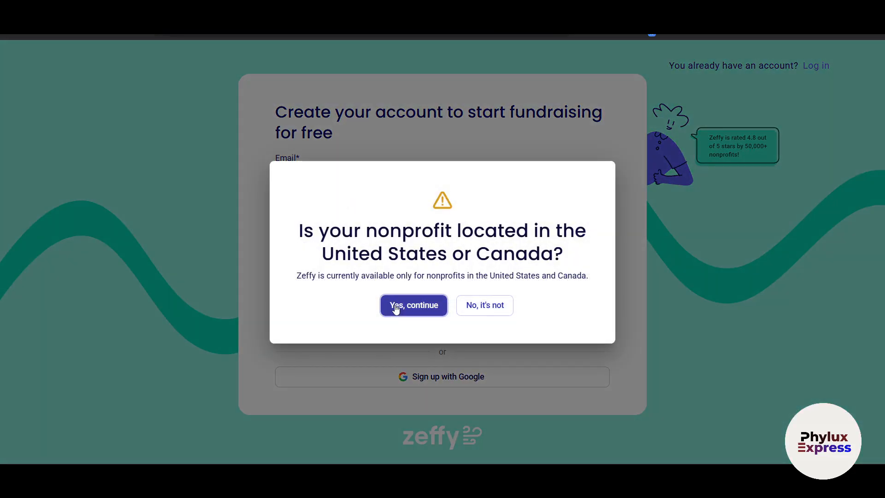
pyautogui.click(396, 306)
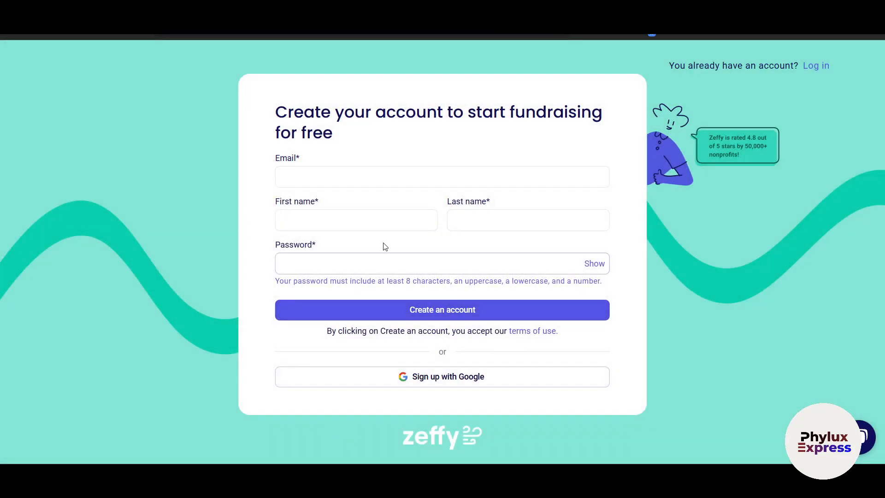
pyautogui.click(433, 375)
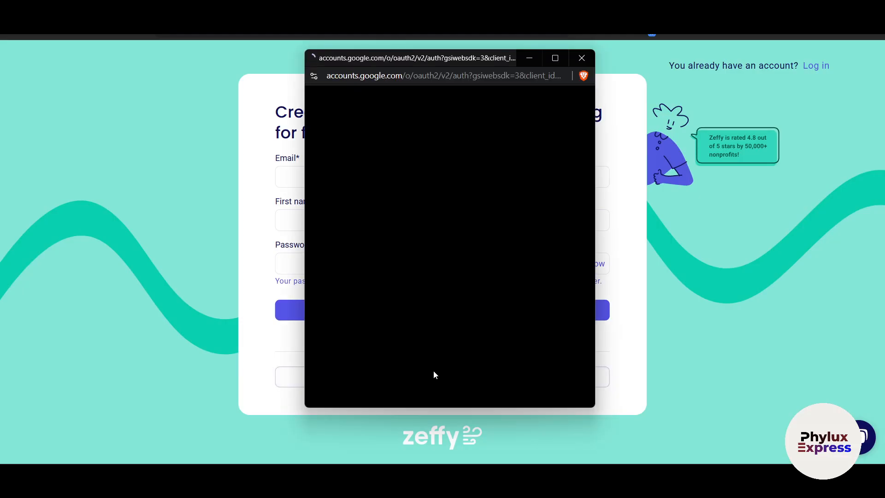
pyautogui.click(392, 294)
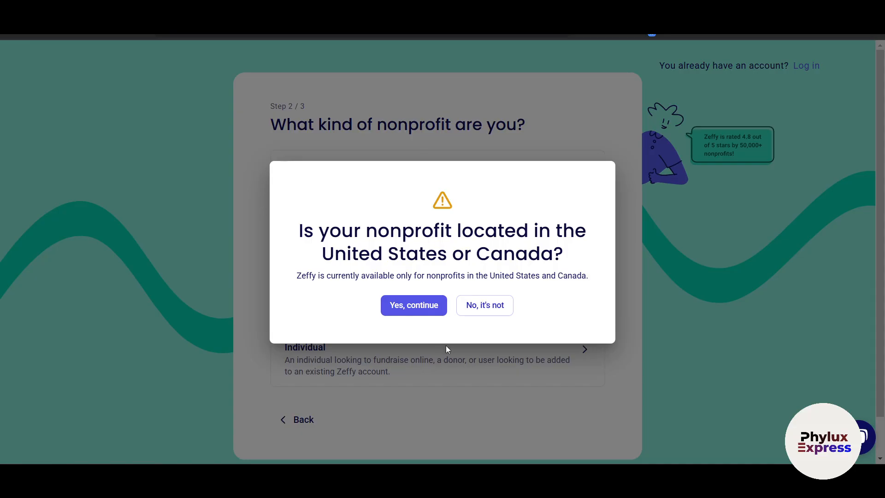
# Answer outside US/Canada, dismiss the notice, review the Individual options, then return to nonprofit type.
pyautogui.click(471, 306)
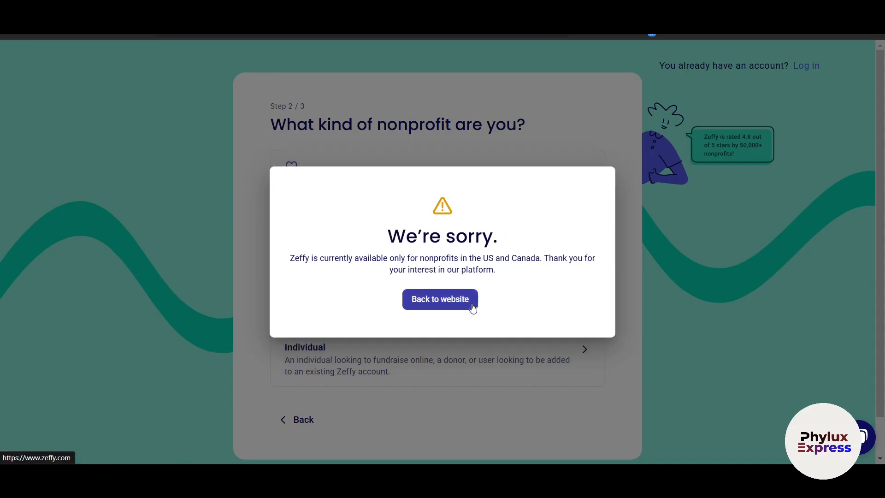
pyautogui.click(446, 302)
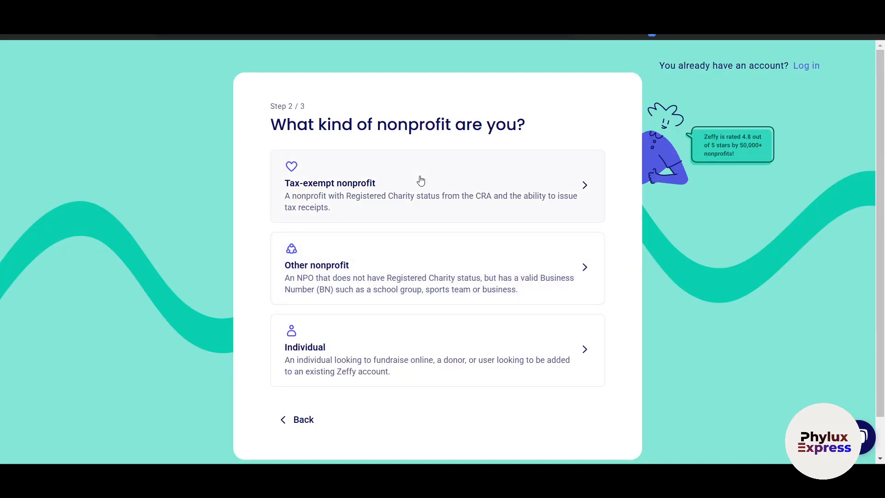
pyautogui.scroll(-1, 421, 180)
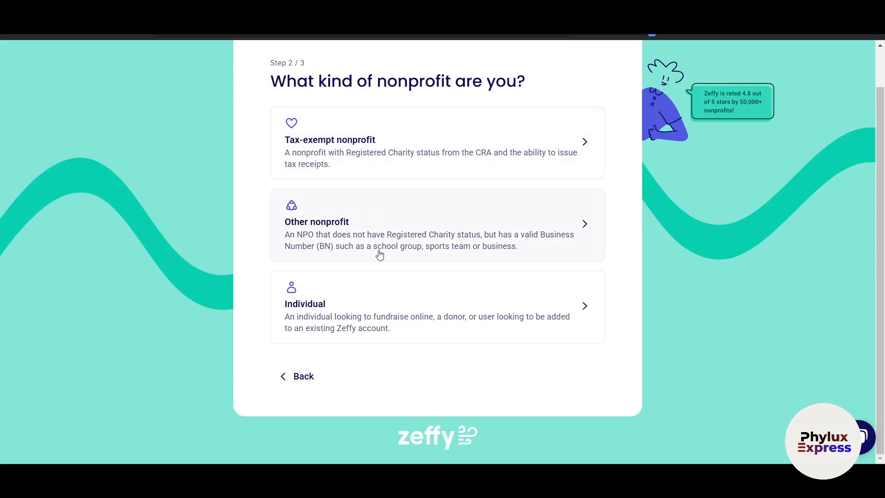
pyautogui.click(369, 306)
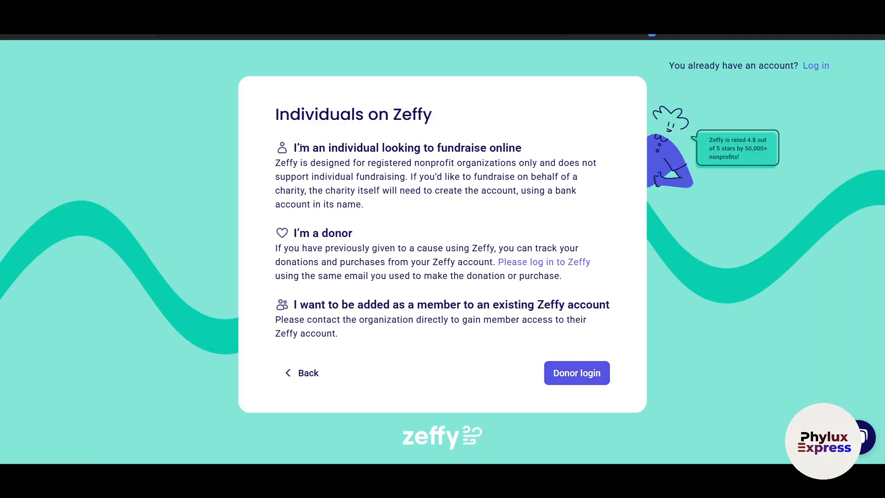
pyautogui.moveTo(333, 169); pyautogui.dragTo(425, 178)
pyautogui.moveTo(319, 232); pyautogui.dragTo(401, 249)
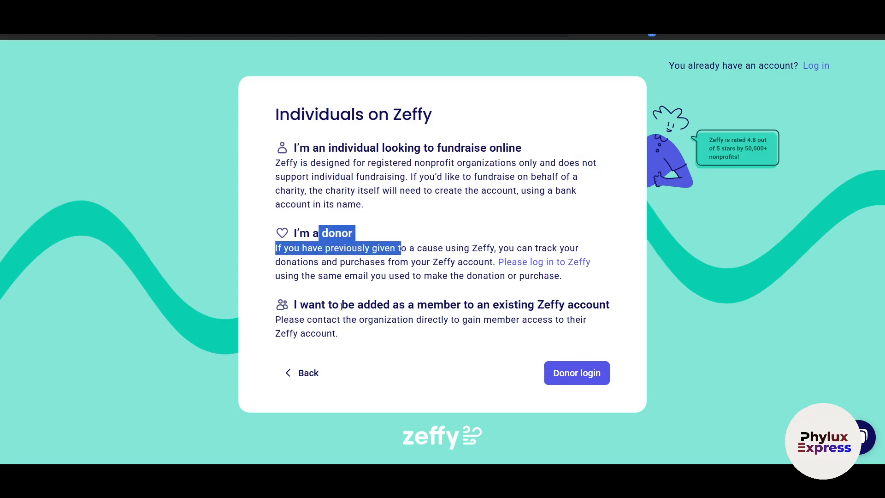
pyautogui.moveTo(334, 305); pyautogui.dragTo(442, 321)
pyautogui.click(302, 373)
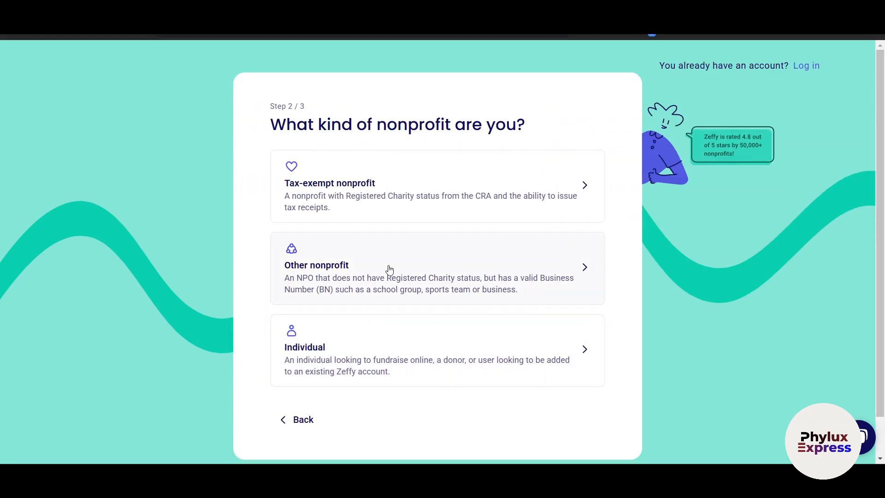
# Register 'Team Test' as an Other nonprofit, answer No to the referral question, and continue.
pyautogui.click(389, 270)
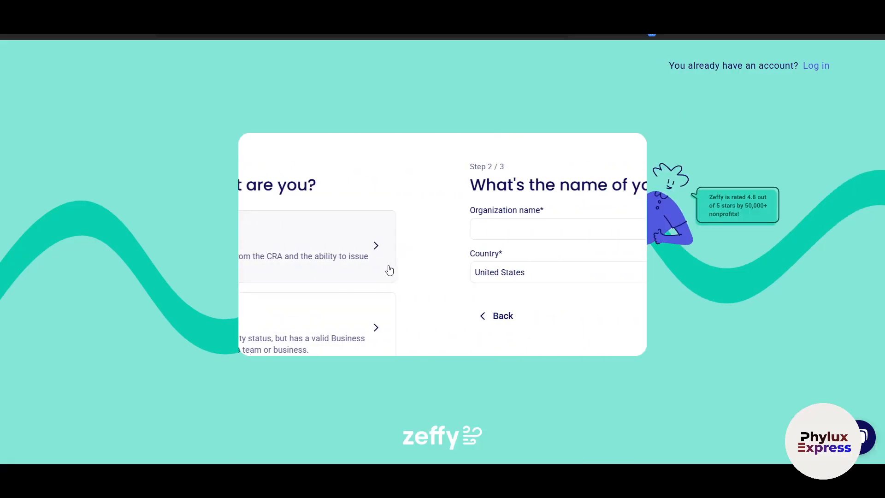
pyautogui.click(354, 223)
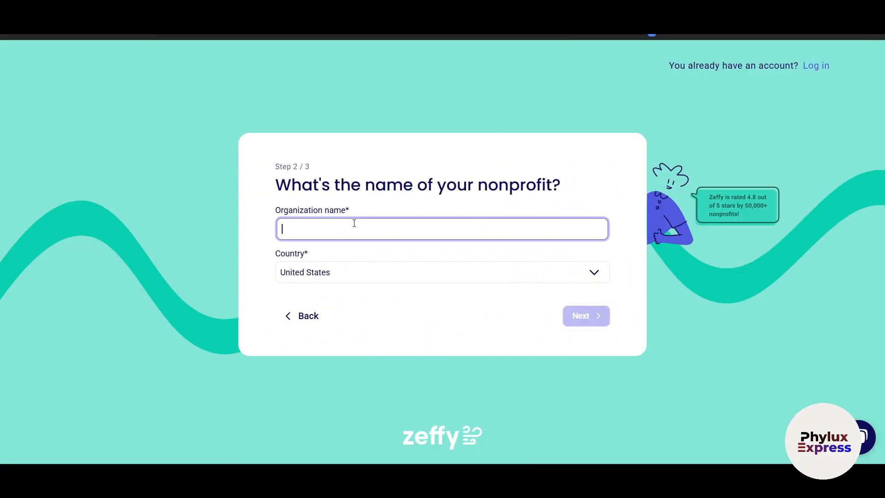
pyautogui.write('Team Test')
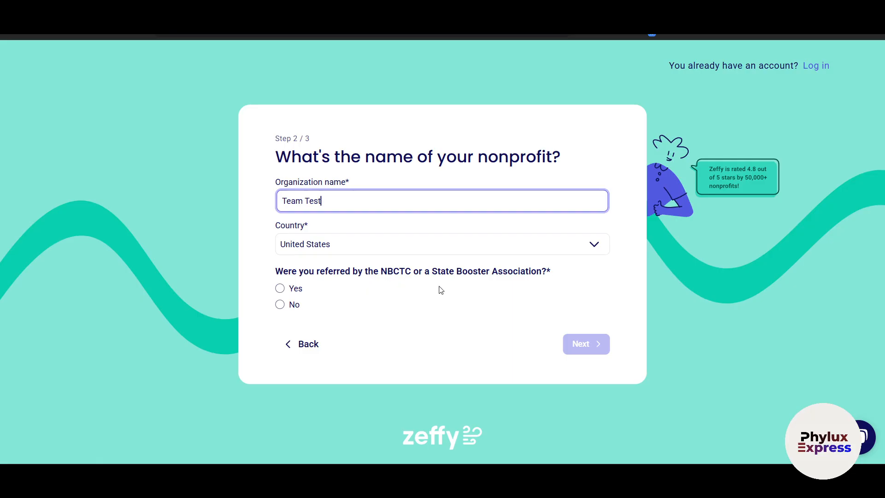
pyautogui.click(281, 305)
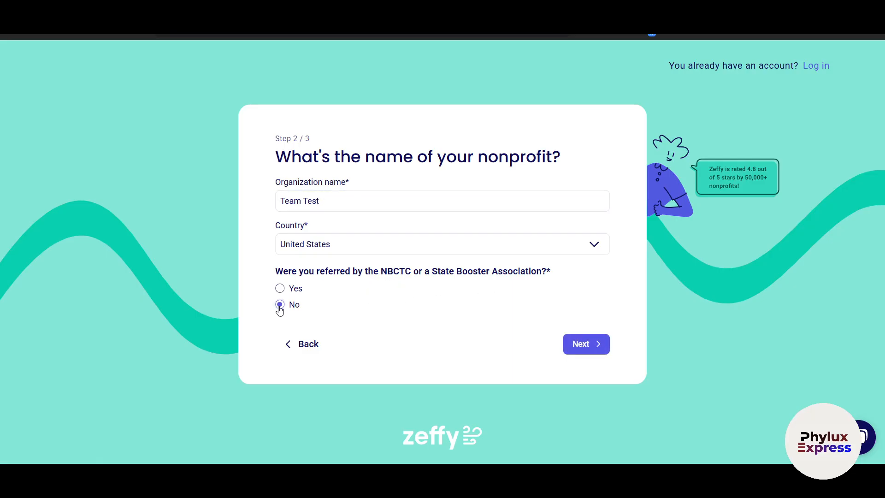
pyautogui.click(575, 351)
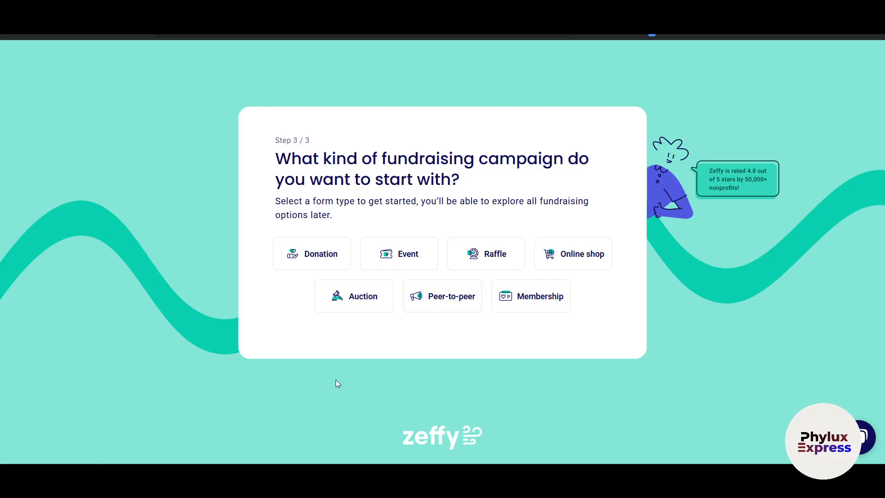
# Choose Donation as the campaign type and open the form builder.
pyautogui.click(327, 258)
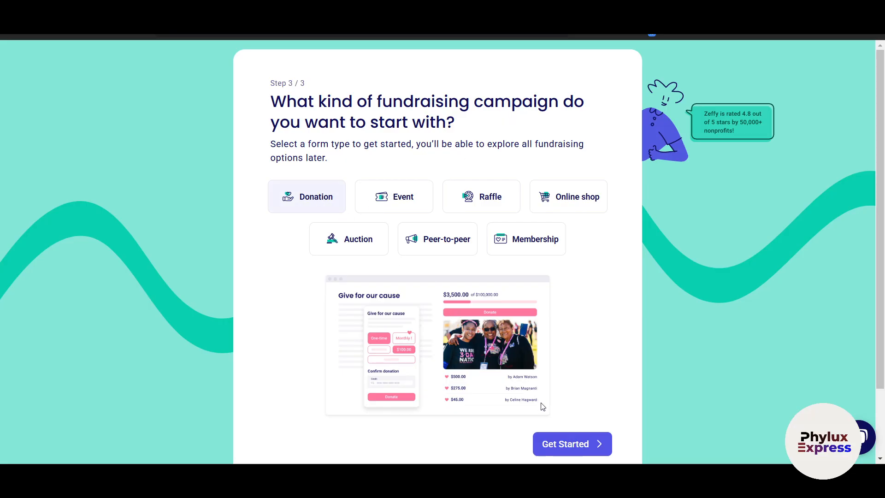
pyautogui.click(560, 444)
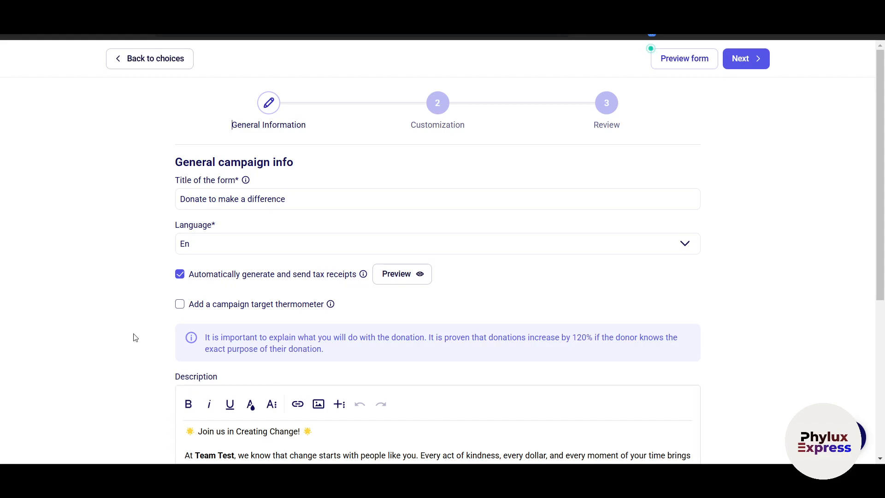
# Keep the form language as En and review the tax receipts option.
pyautogui.scroll(-1, 132, 310)
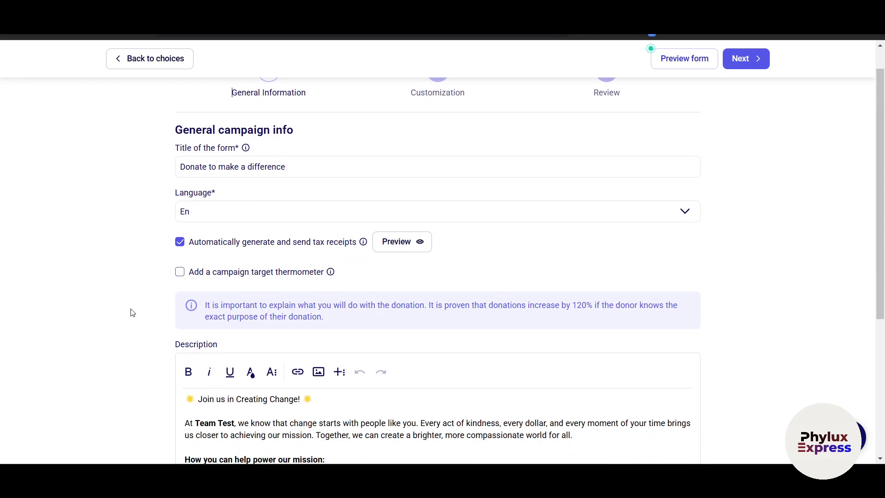
pyautogui.scroll(1, 132, 313)
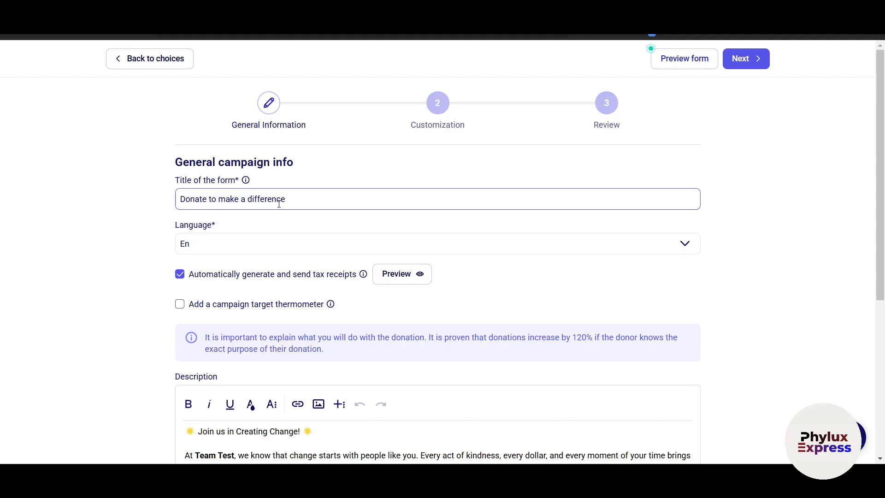
pyautogui.click(273, 244)
pyautogui.click(273, 246)
pyautogui.click(289, 245)
pyautogui.click(349, 267)
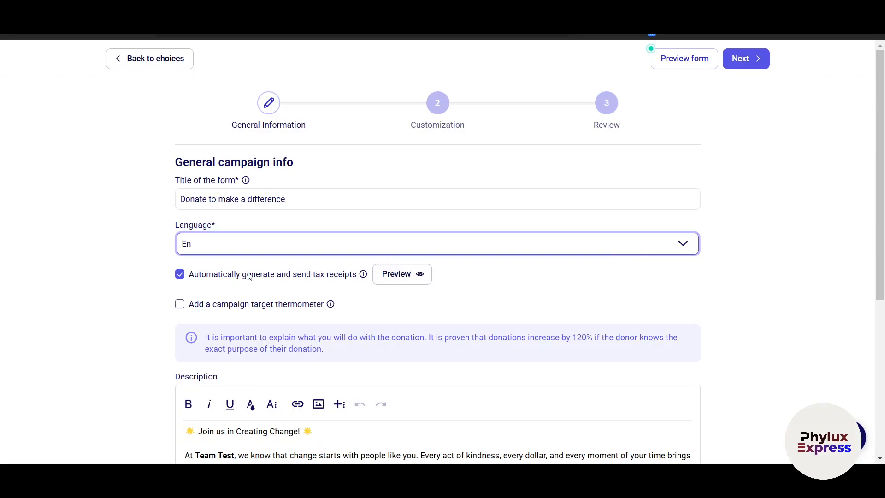
pyautogui.moveTo(262, 275); pyautogui.dragTo(313, 277)
pyautogui.click(324, 278)
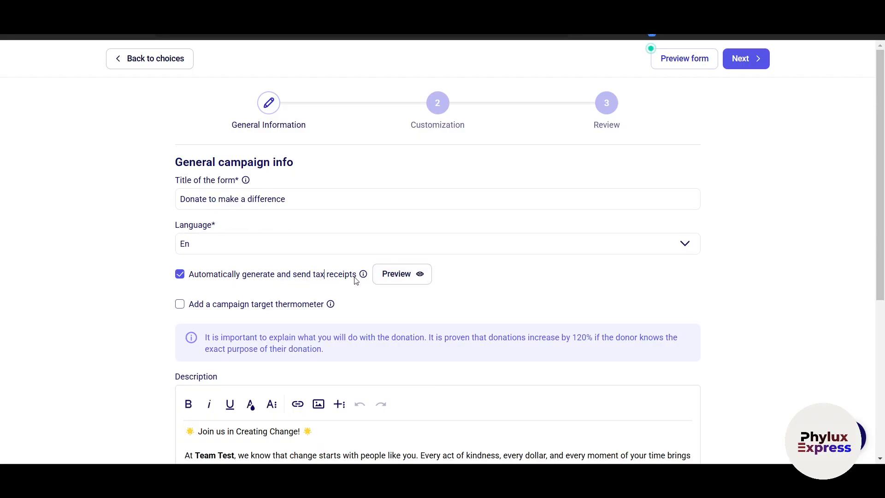
pyautogui.moveTo(362, 276)
# Enable a campaign target thermometer with a 100 $ goal, then review the description text.
pyautogui.scroll(-3, 323, 286)
pyautogui.click(180, 189)
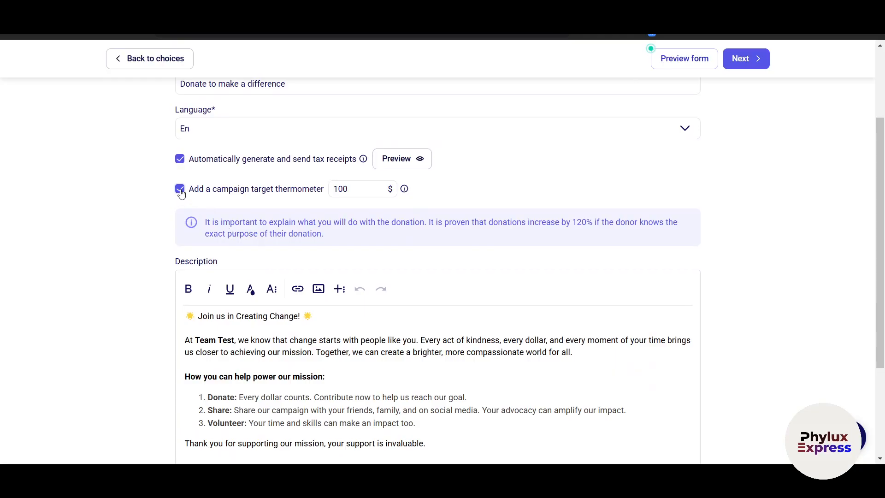
pyautogui.click(514, 180)
pyautogui.scroll(-2, 411, 241)
pyautogui.scroll(-1, 232, 253)
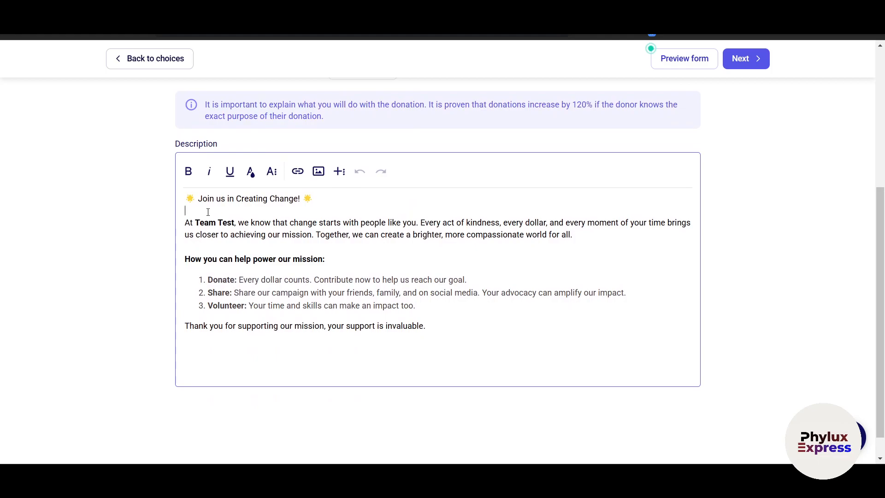
pyautogui.moveTo(208, 212); pyautogui.dragTo(300, 287)
pyautogui.click(372, 309)
pyautogui.moveTo(439, 321); pyautogui.dragTo(158, 218)
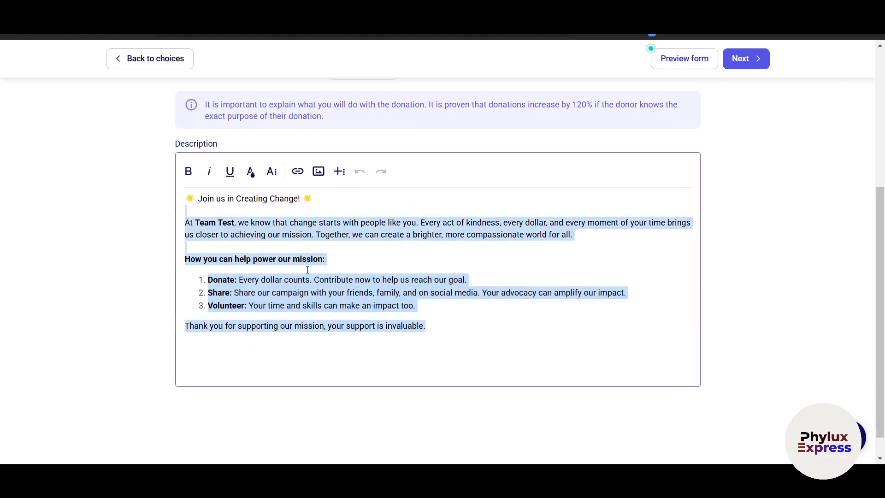
pyautogui.click(448, 331)
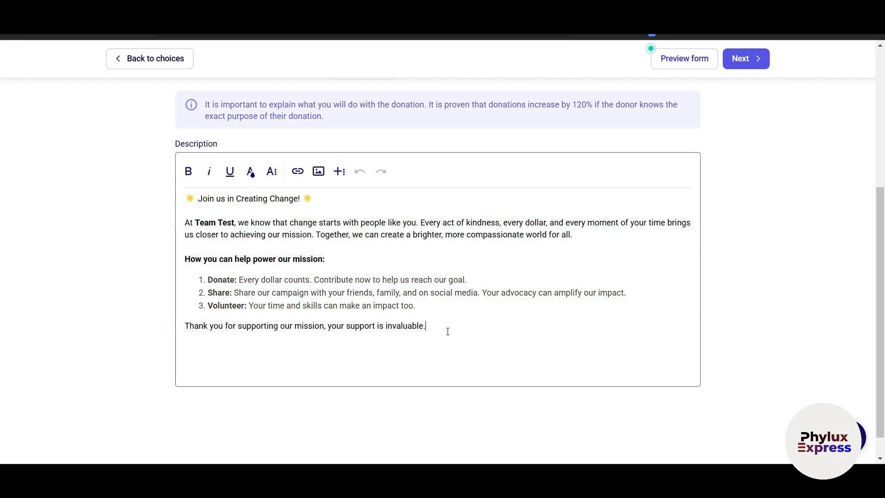
pyautogui.scroll(-1, 446, 330)
pyautogui.scroll(5, 446, 330)
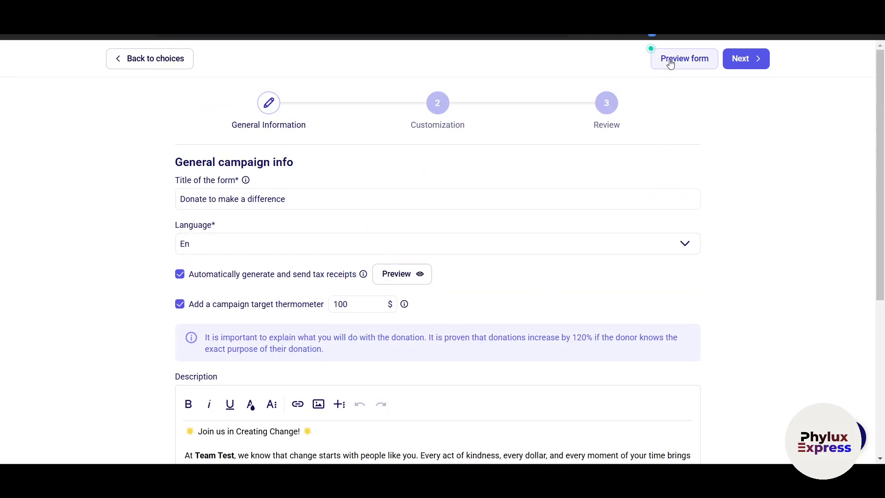
# Preview the donation form as donors see it, then close the preview.
pyautogui.click(689, 63)
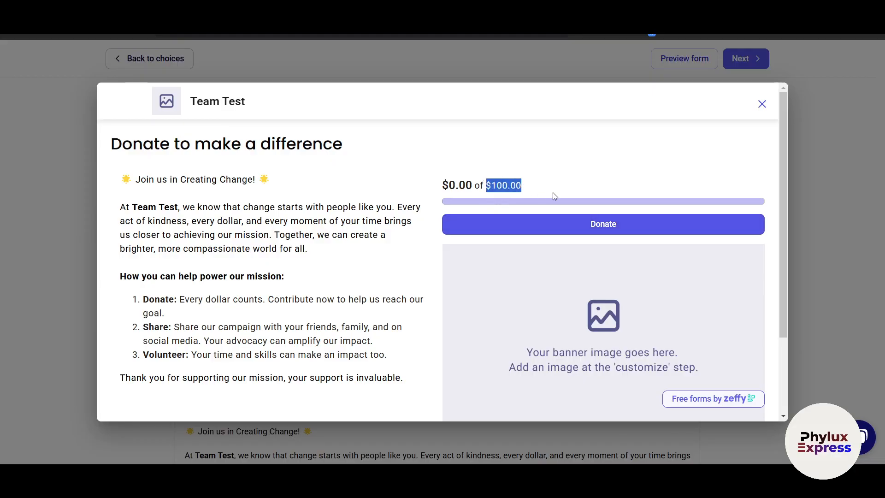
pyautogui.scroll(-2, 599, 320)
pyautogui.scroll(2, 559, 284)
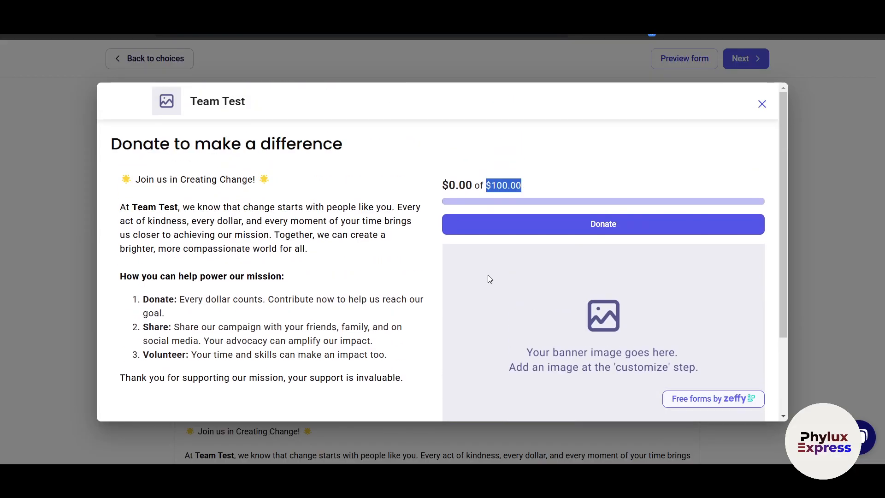
pyautogui.moveTo(192, 221); pyautogui.dragTo(214, 341)
pyautogui.scroll(-2, 299, 313)
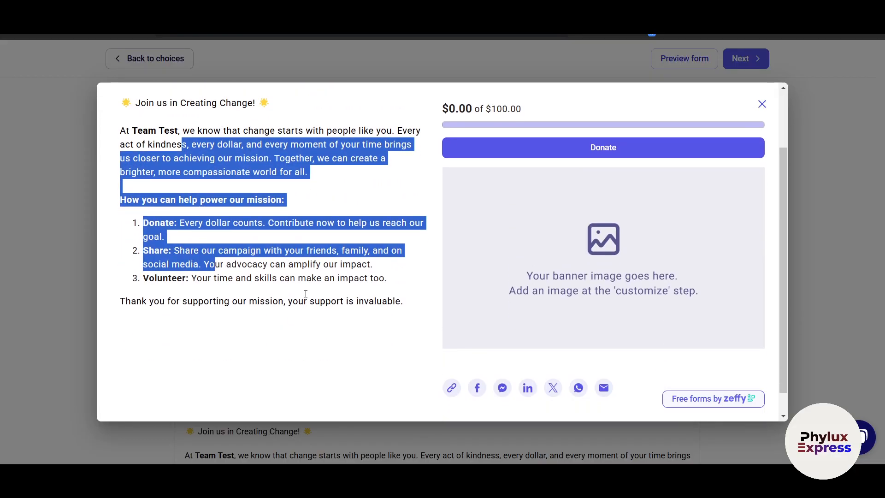
pyautogui.click(762, 105)
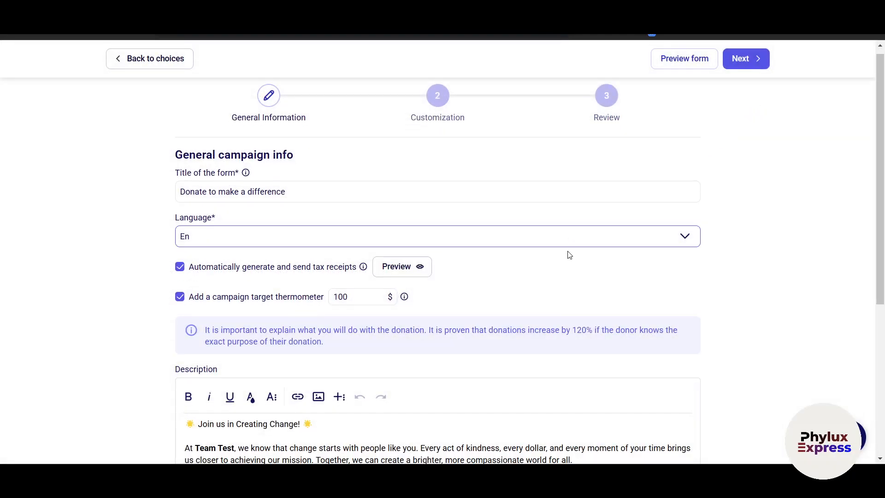
# Expand the description editor's extra insert tools and advance to the Customization step.
pyautogui.scroll(-1, 530, 277)
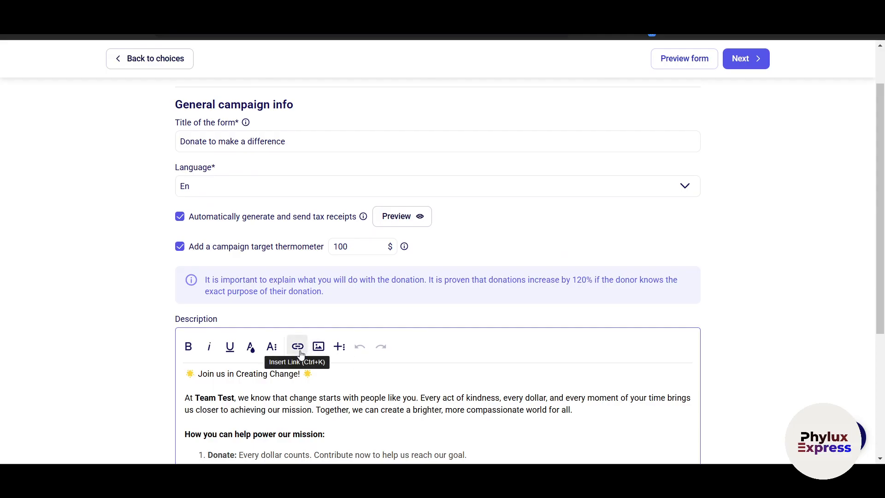
pyautogui.click(339, 347)
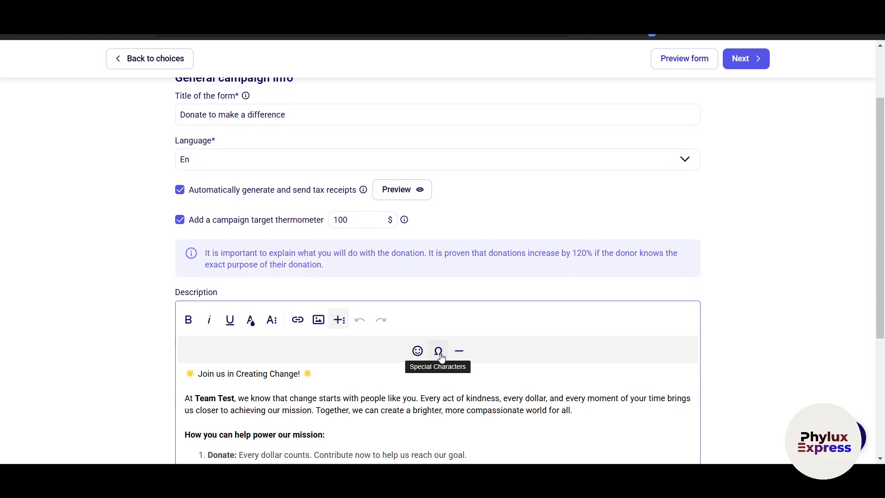
pyautogui.click(753, 72)
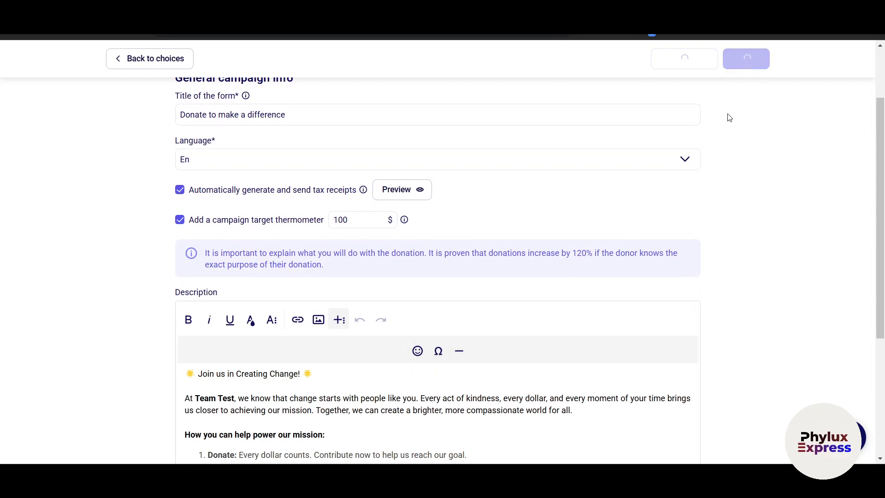
# Pick the $100 - $300 donation range and enable yearly amounts of 100, 250, 350 and 450.
pyautogui.scroll(-1, 394, 286)
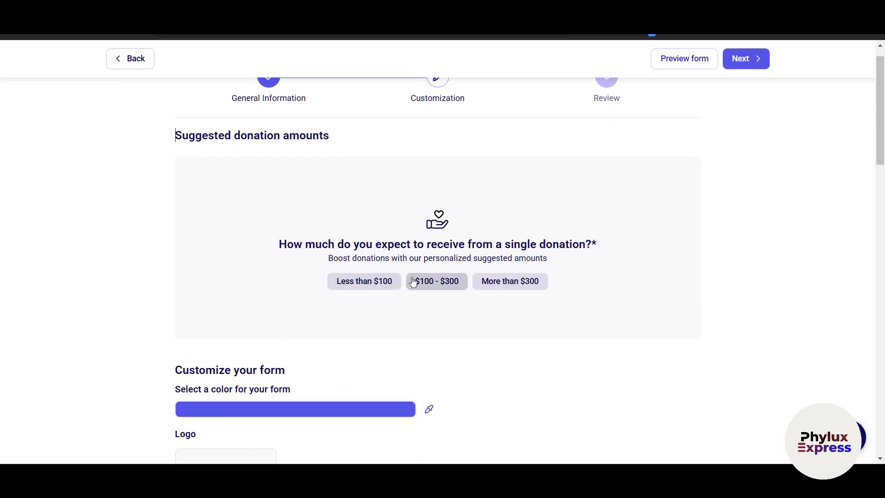
pyautogui.click(442, 283)
pyautogui.scroll(-1, 438, 303)
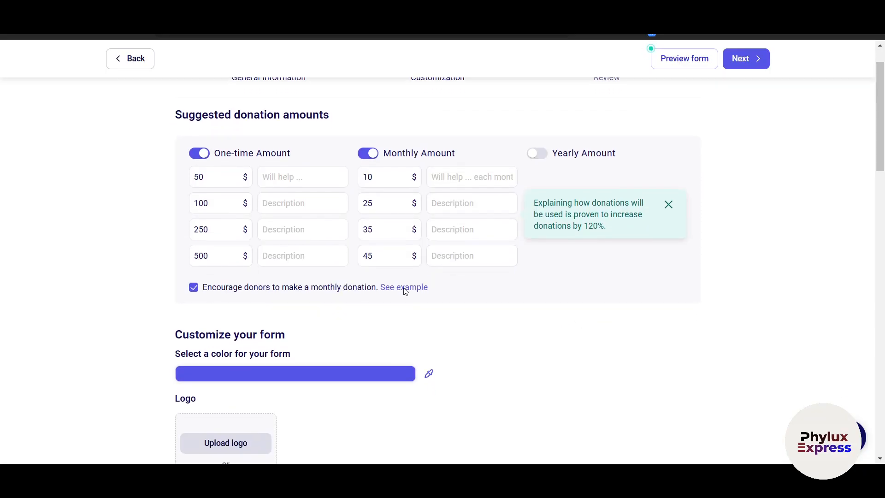
pyautogui.scroll(2, 208, 180)
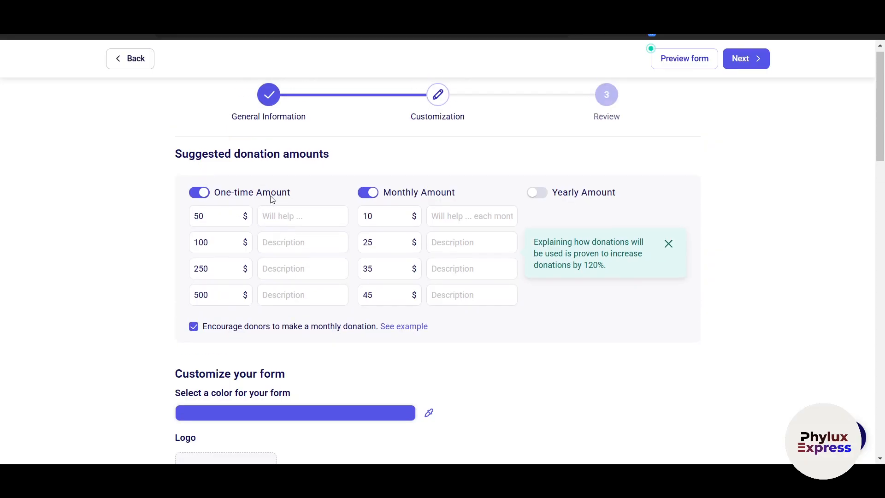
pyautogui.click(538, 196)
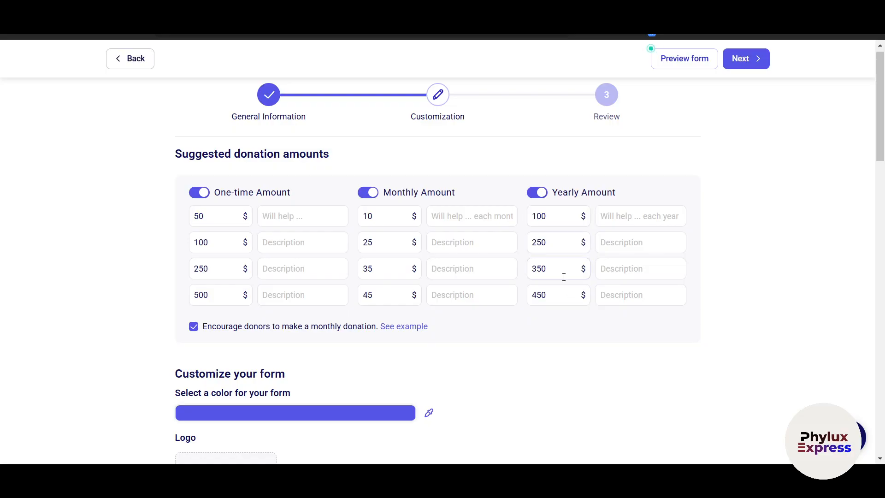
pyautogui.scroll(-4, 488, 372)
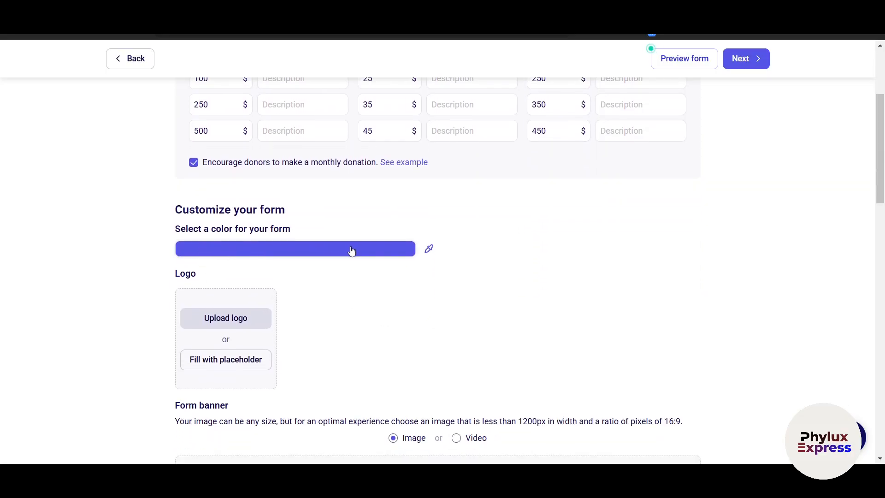
# Leave the form colour unchanged and add placeholder images for the logo and form banner.
pyautogui.click(429, 249)
pyautogui.click(492, 321)
pyautogui.scroll(-2, 493, 322)
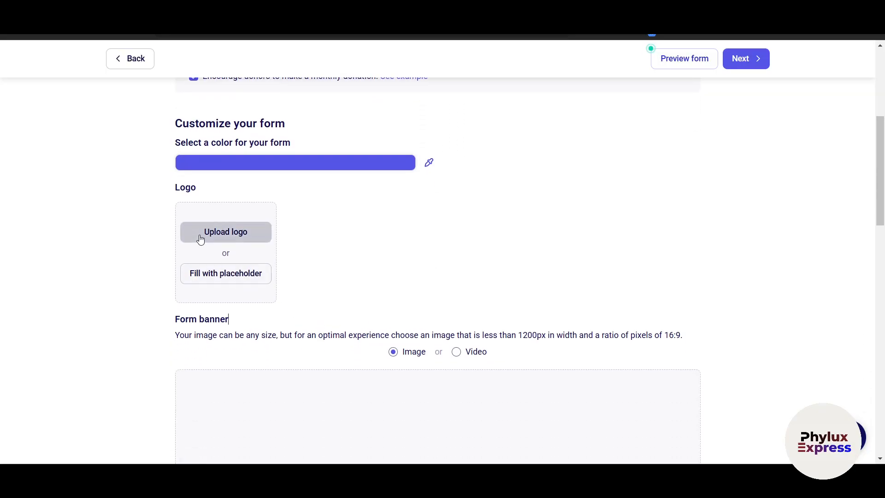
pyautogui.click(218, 280)
pyautogui.scroll(-1, 332, 279)
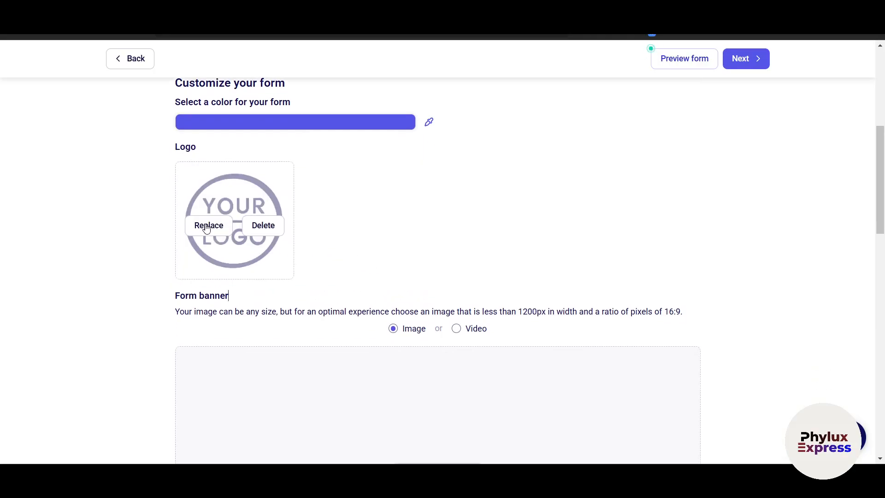
pyautogui.scroll(-5, 267, 276)
pyautogui.scroll(2, 240, 192)
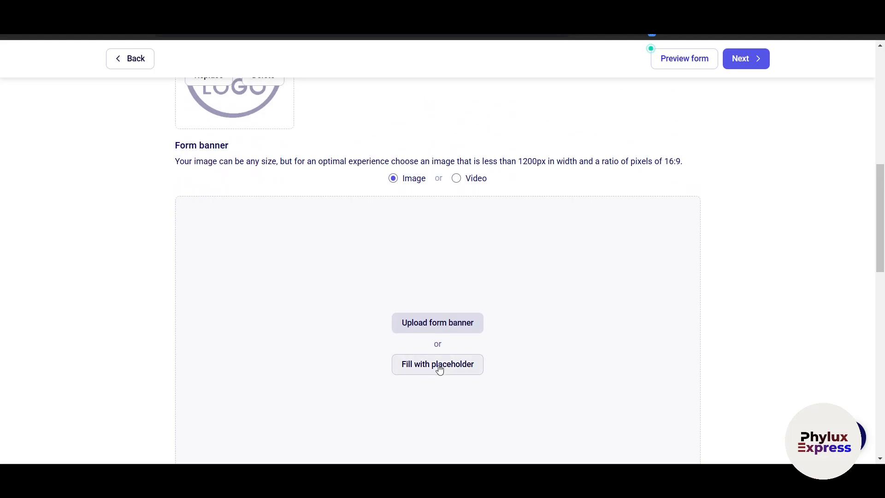
pyautogui.scroll(-2, 440, 369)
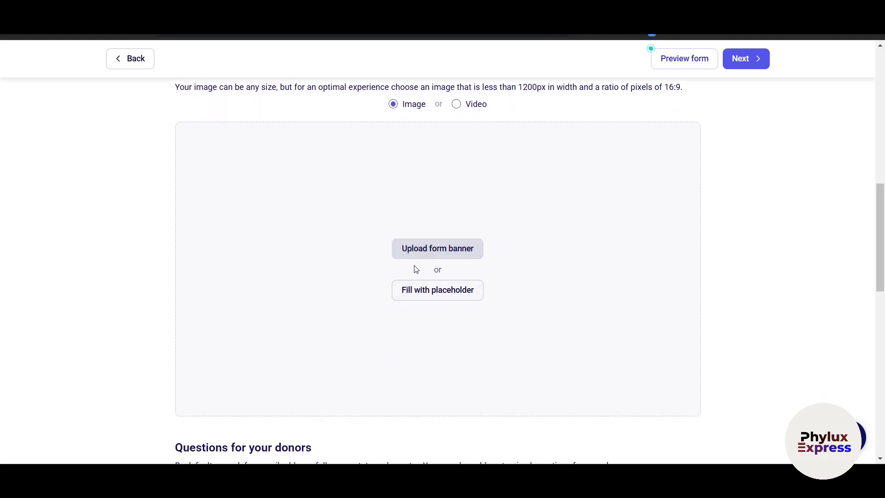
pyautogui.click(431, 299)
pyautogui.scroll(-3, 429, 308)
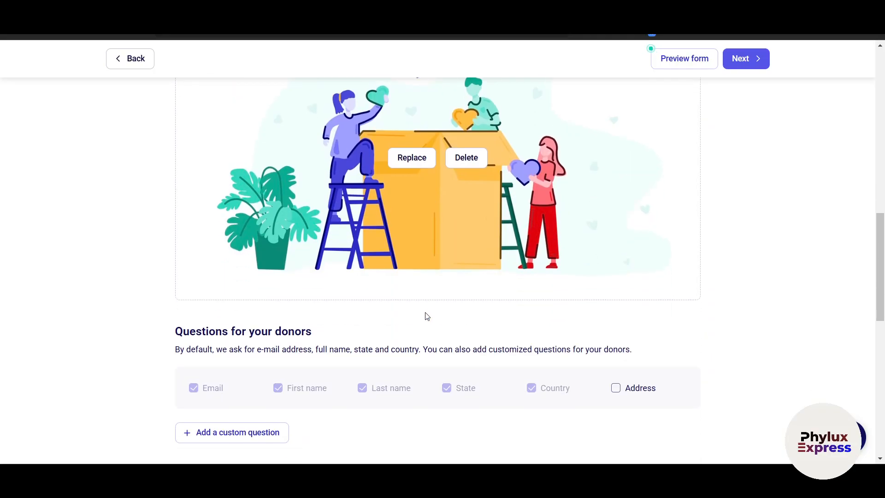
pyautogui.scroll(-5, 427, 316)
pyautogui.scroll(2, 154, 233)
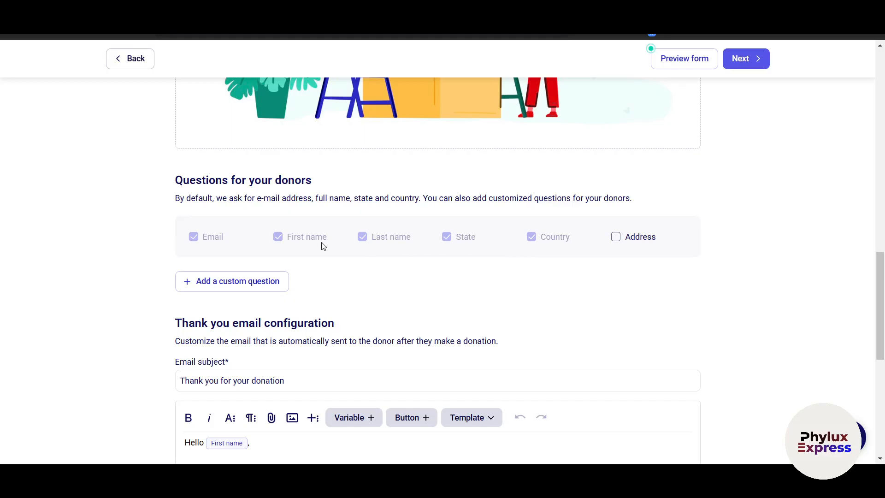
pyautogui.click(226, 282)
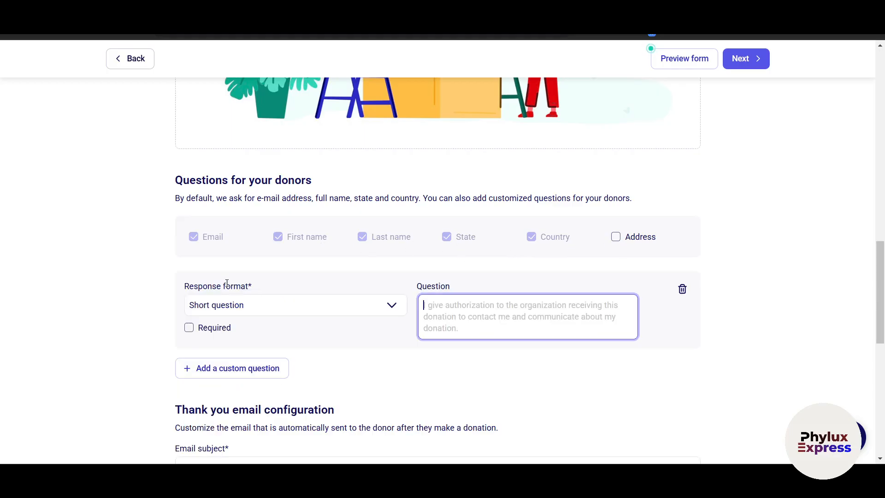
pyautogui.click(682, 289)
pyautogui.scroll(-5, 463, 355)
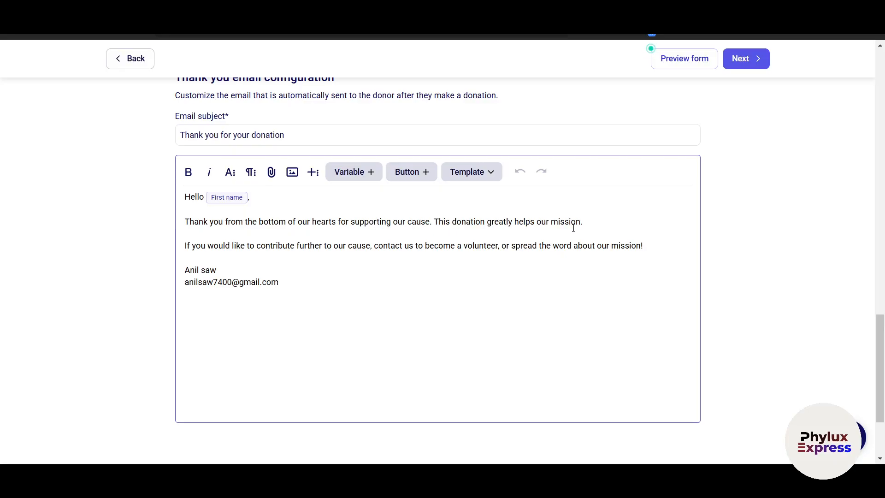
# Apply the Newsletter Zeffy template to the donor thank-you email and continue to Review.
pyautogui.scroll(1, 286, 160)
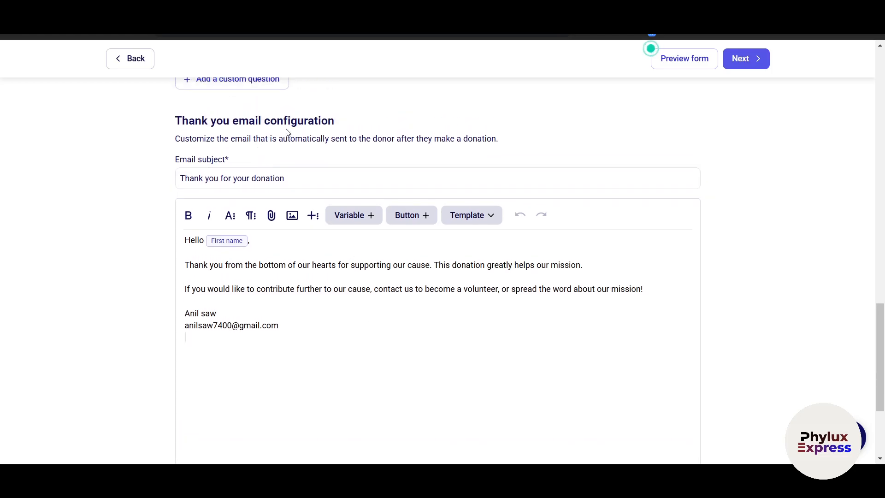
pyautogui.scroll(-3, 350, 222)
pyautogui.scroll(7, 328, 245)
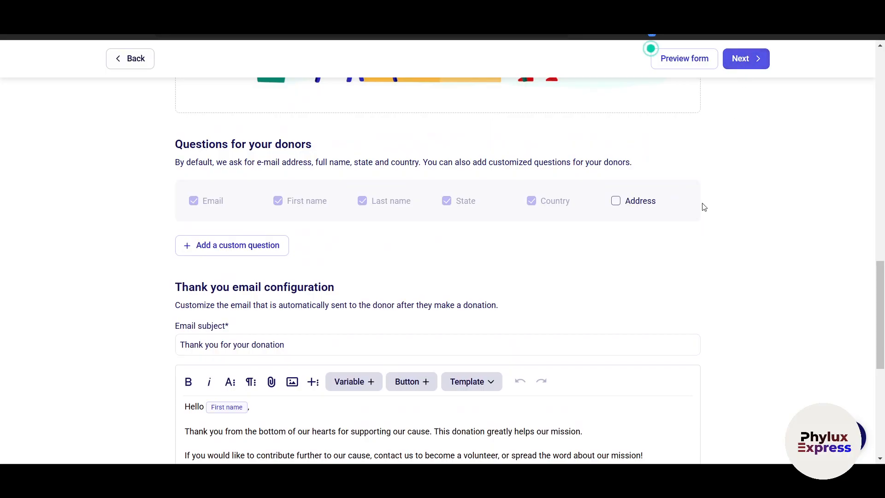
pyautogui.scroll(-4, 507, 322)
pyautogui.click(454, 361)
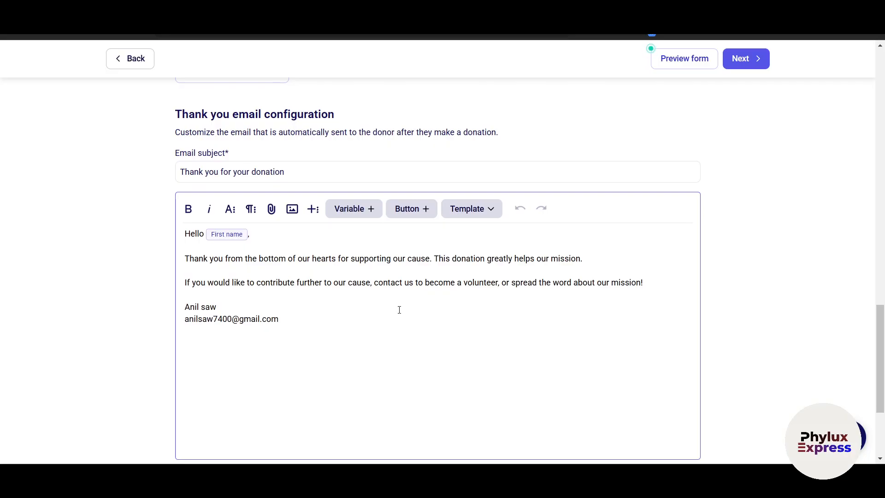
pyautogui.click(471, 209)
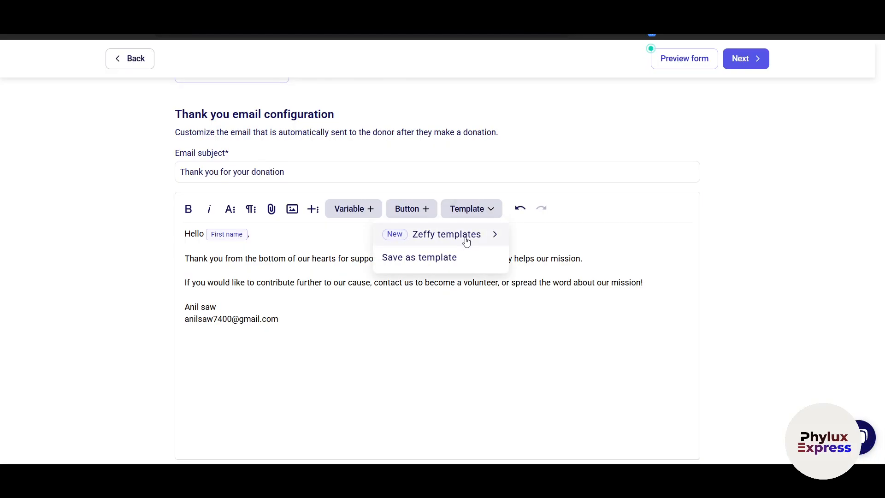
pyautogui.moveTo(466, 237)
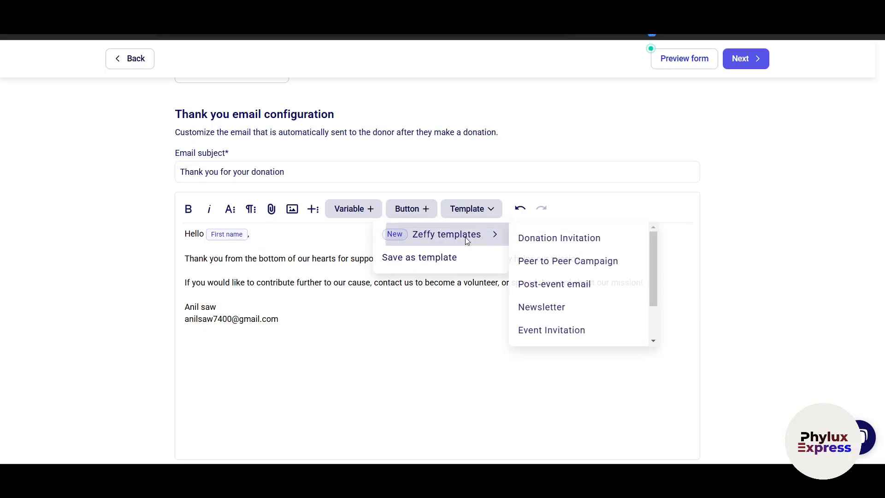
pyautogui.click(584, 312)
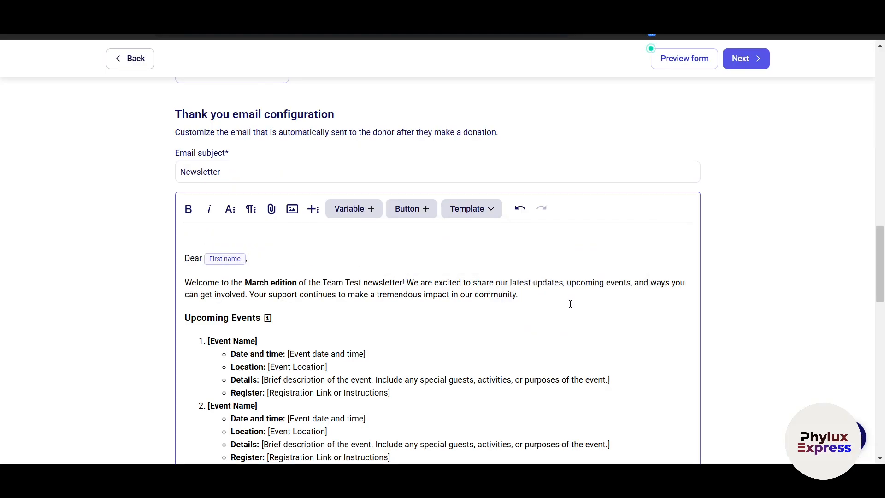
pyautogui.scroll(-8, 472, 327)
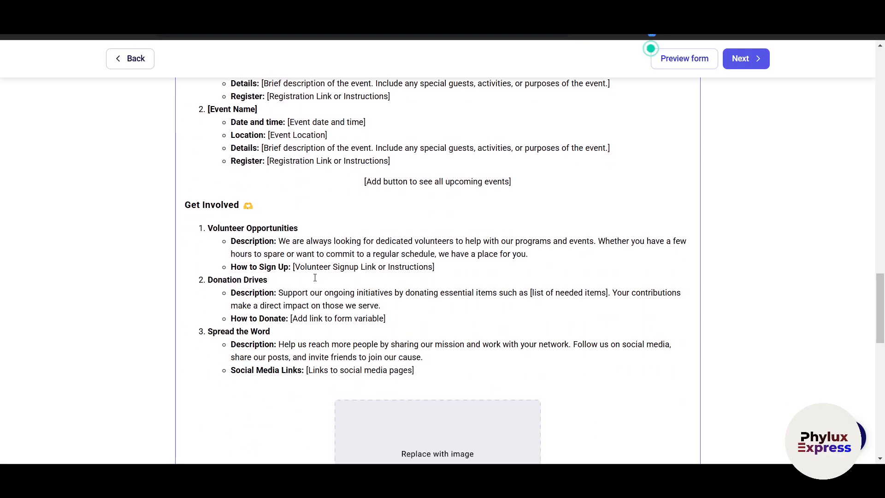
pyautogui.scroll(15, 315, 277)
pyautogui.click(755, 67)
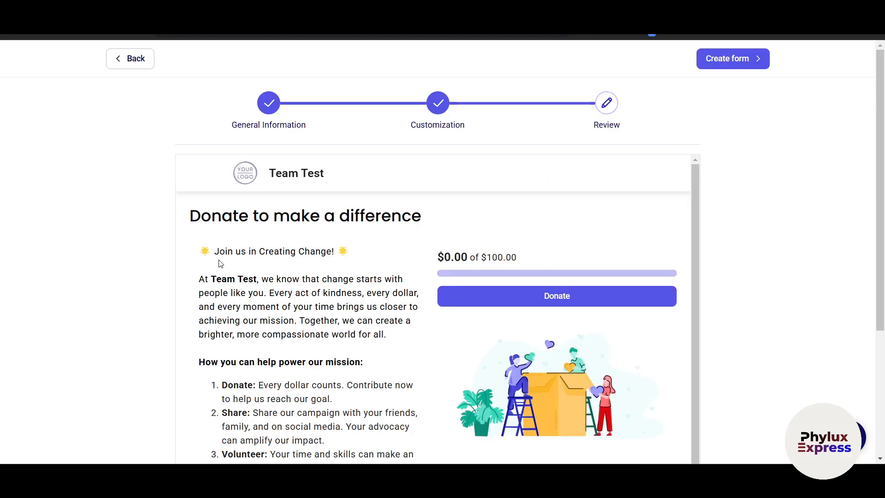
# Look over the Review preview and create the 'Donate to make a difference' form.
pyautogui.scroll(-1, 253, 249)
pyautogui.scroll(1, 254, 244)
pyautogui.scroll(-1, 322, 189)
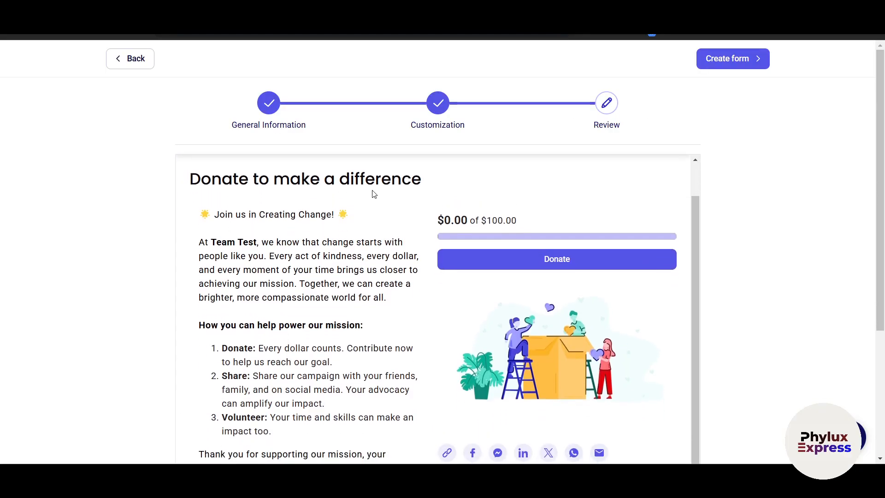
pyautogui.scroll(-4, 438, 184)
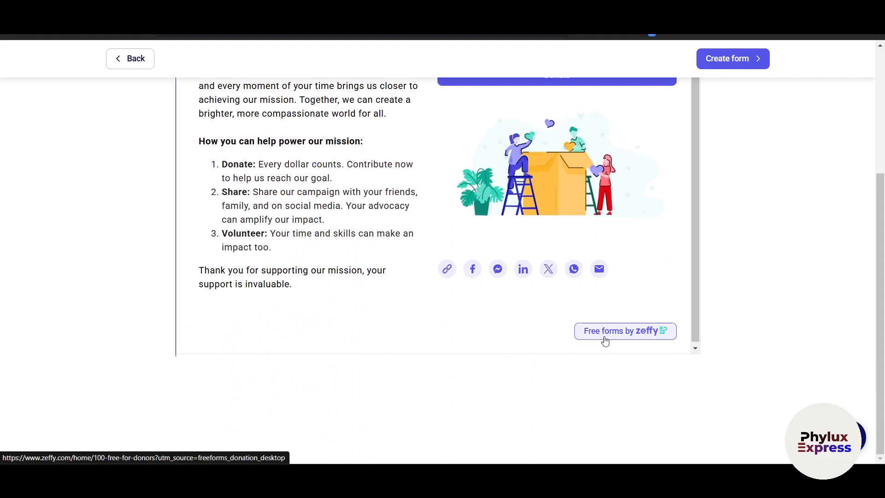
pyautogui.scroll(1, 604, 341)
pyautogui.scroll(4, 715, 259)
pyautogui.click(722, 59)
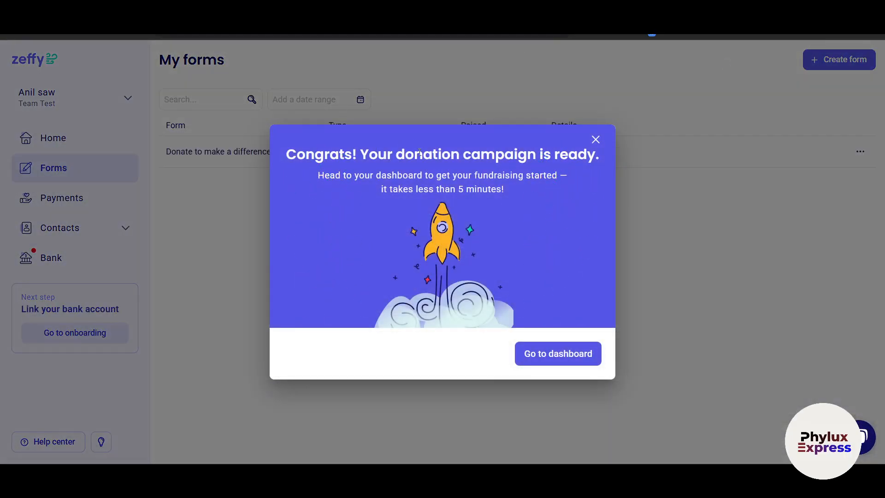
# Close the Congrats modal to return to My forms with the 'Donate to make a difference' campaign.
pyautogui.click(544, 353)
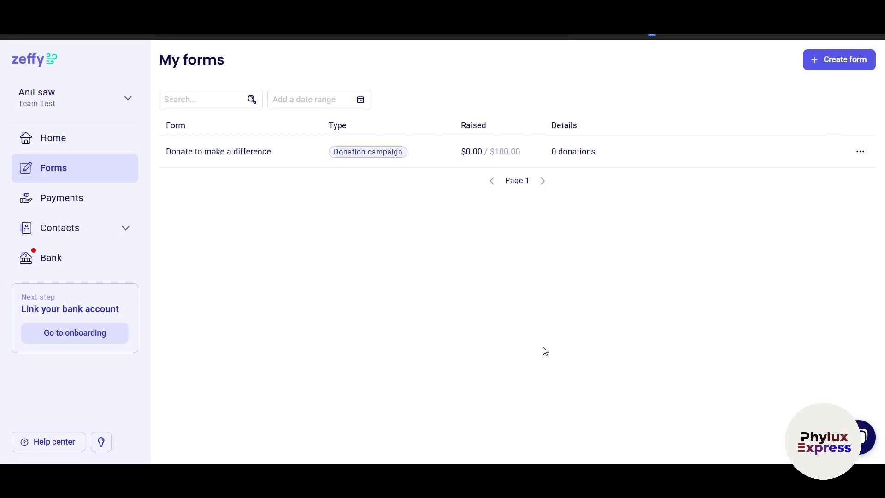
pyautogui.moveTo(567, 156)
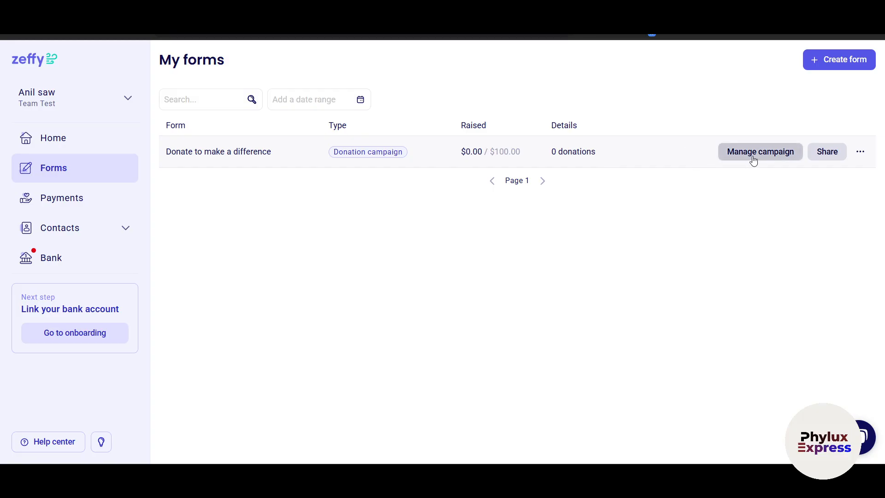
# Open the campaign's sharing options and view its QR code.
pyautogui.click(833, 153)
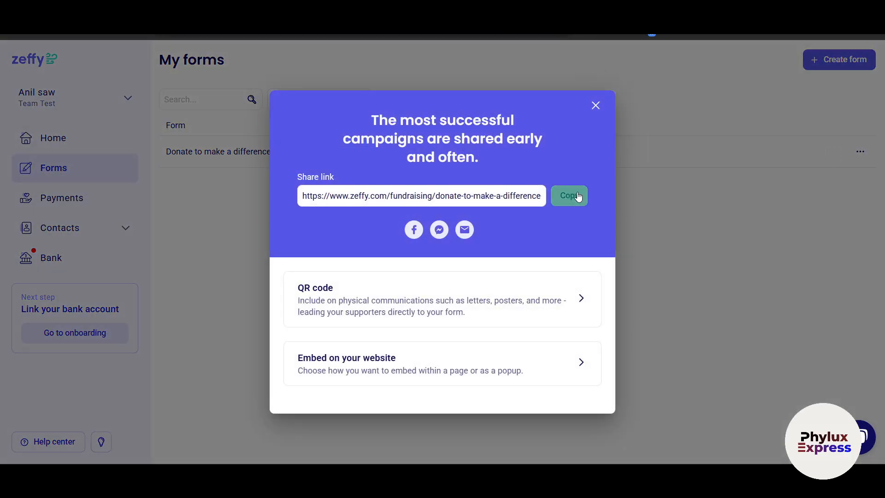
pyautogui.click(501, 295)
pyautogui.click(318, 385)
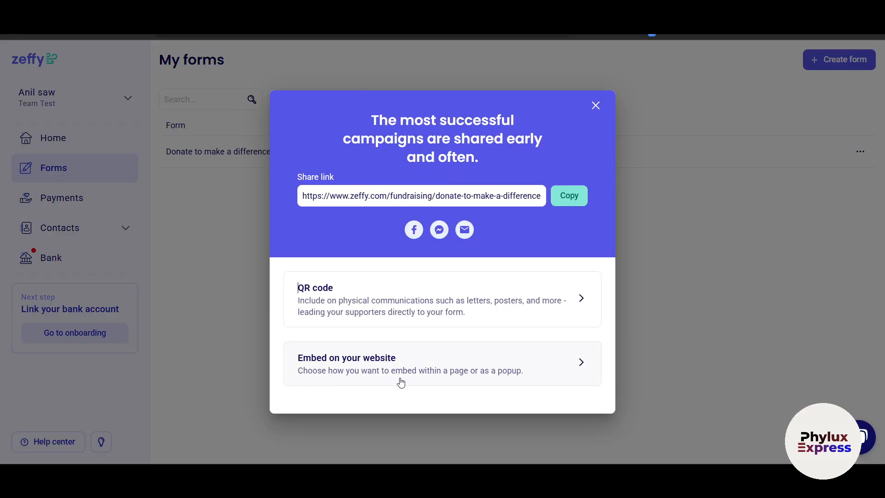
# Compare the Button popup, Form and Thermometer embed options, then copy the website embed code.
pyautogui.click(545, 359)
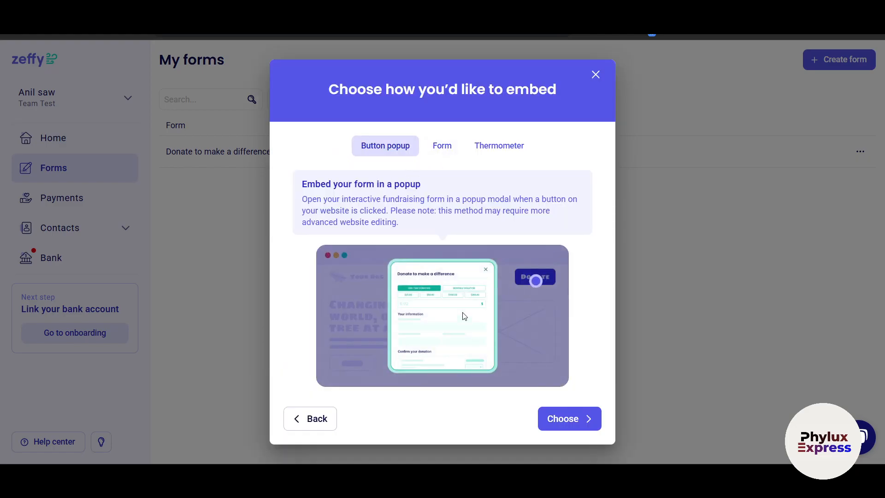
pyautogui.click(443, 147)
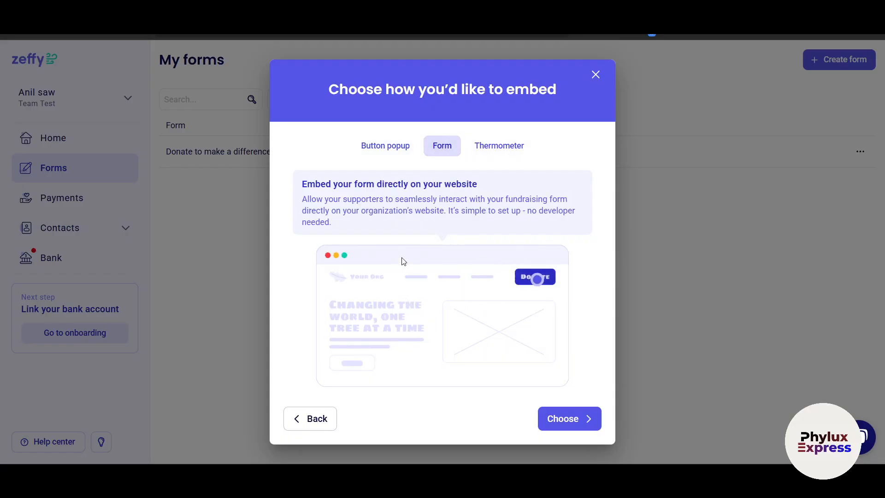
pyautogui.click(499, 145)
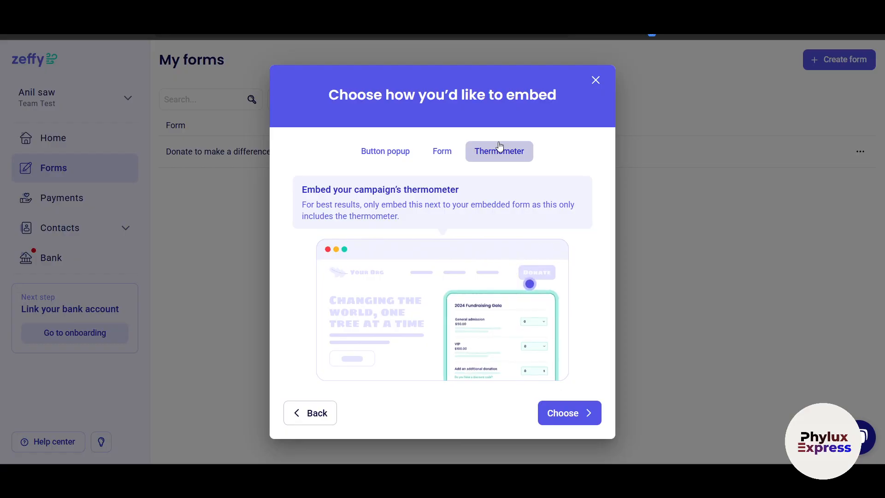
pyautogui.click(443, 152)
pyautogui.click(394, 146)
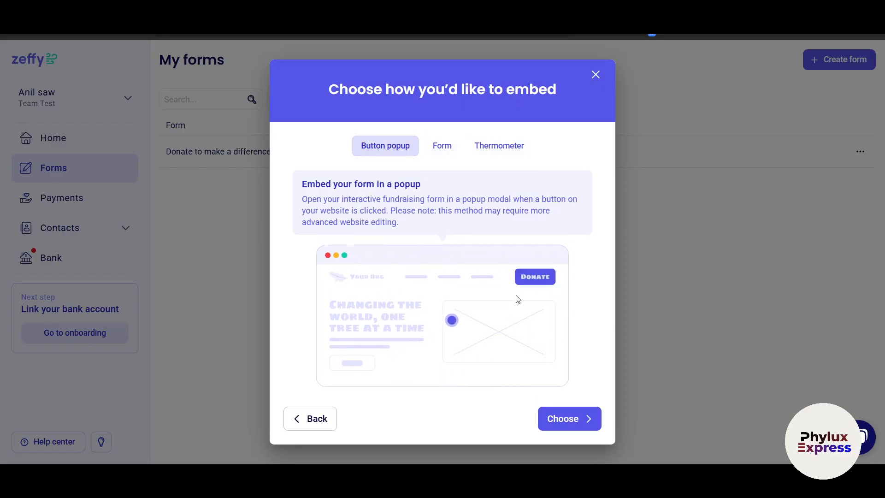
pyautogui.click(437, 151)
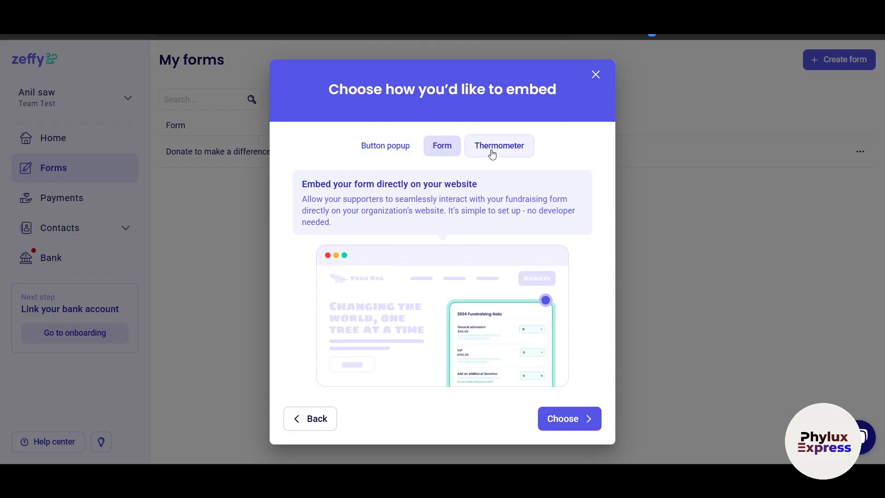
pyautogui.click(492, 154)
pyautogui.click(564, 419)
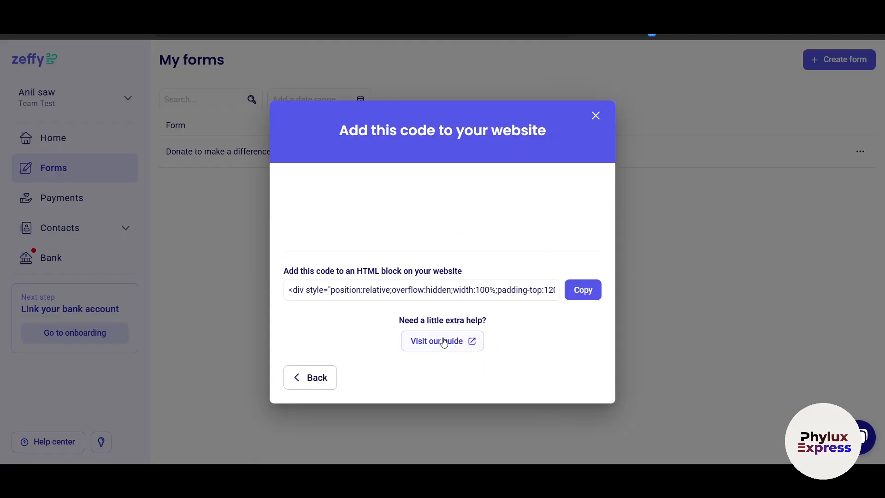
pyautogui.click(461, 294)
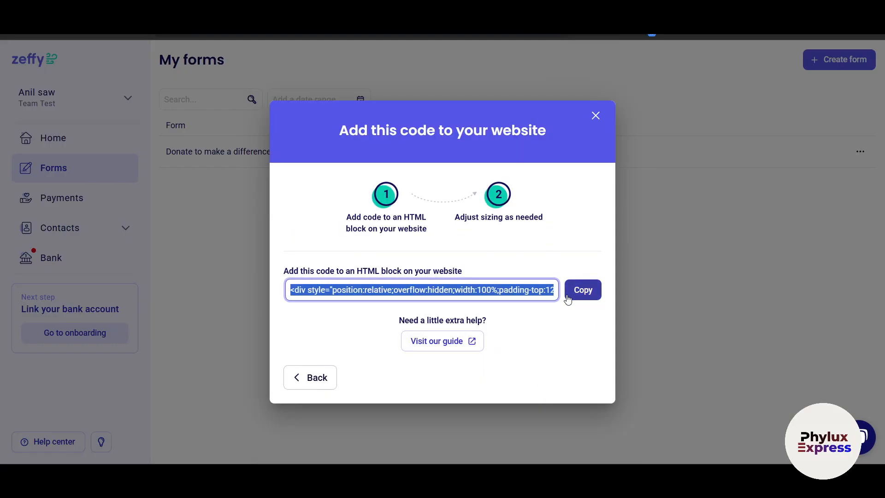
# Close the embed code window and view Payments and Contacts before opening the Bank page.
pyautogui.click(596, 117)
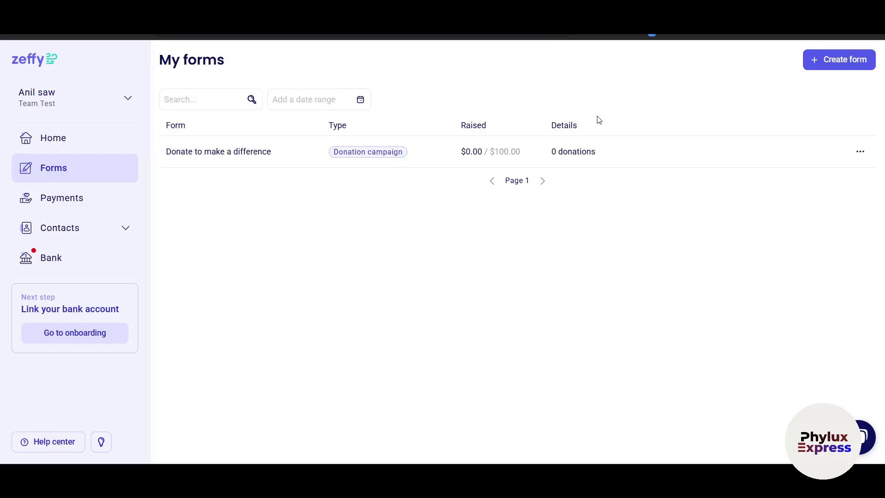
pyautogui.click(51, 198)
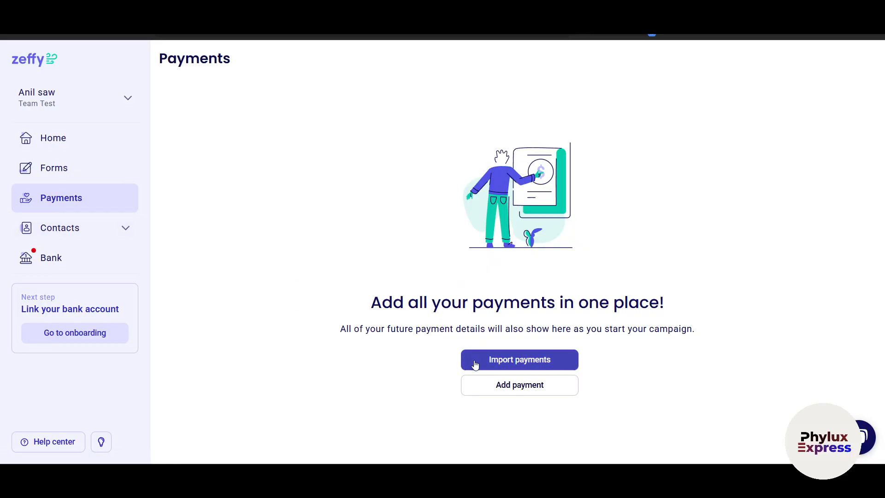
pyautogui.click(81, 231)
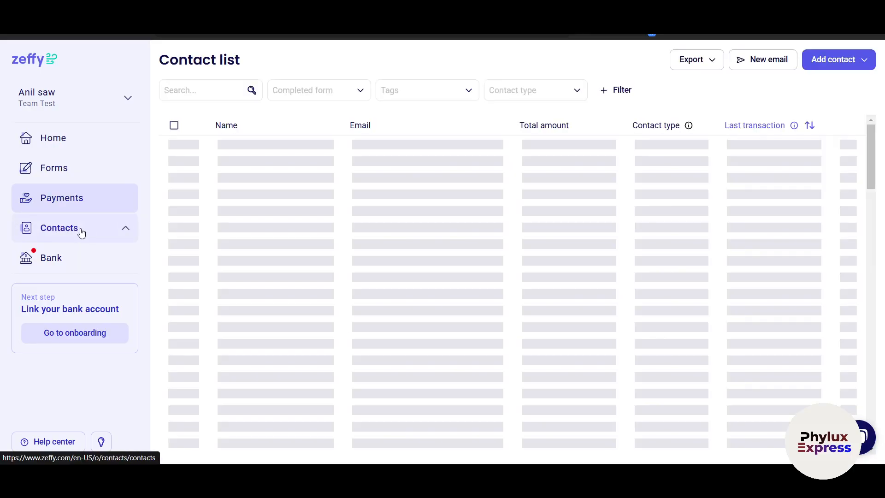
pyautogui.click(54, 353)
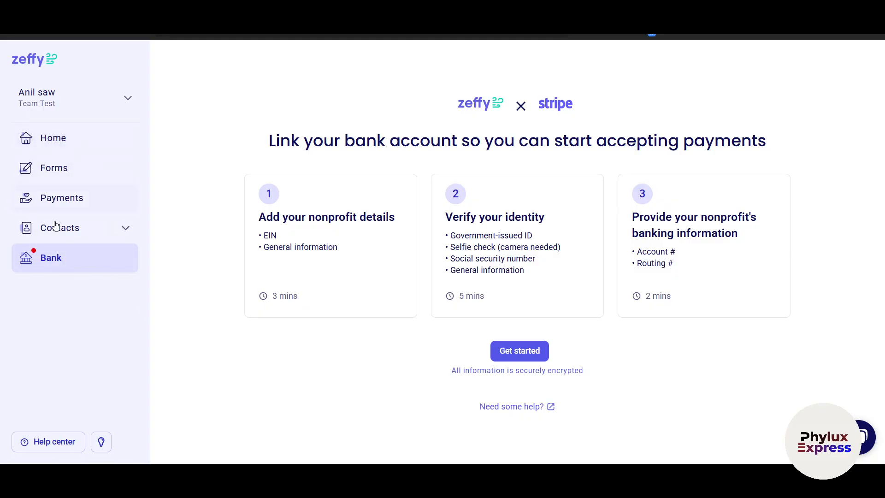
# Return to the Home dashboard and look over the account options menu twice.
pyautogui.click(68, 143)
pyautogui.click(128, 100)
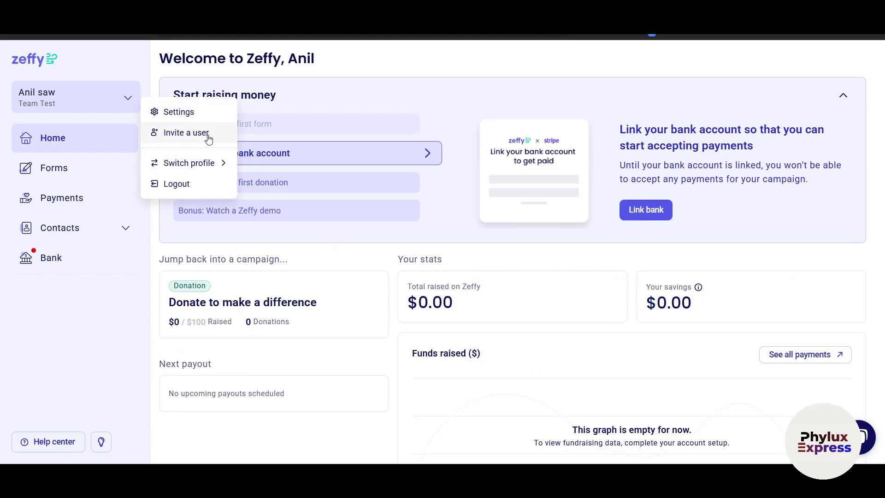
pyautogui.click(109, 357)
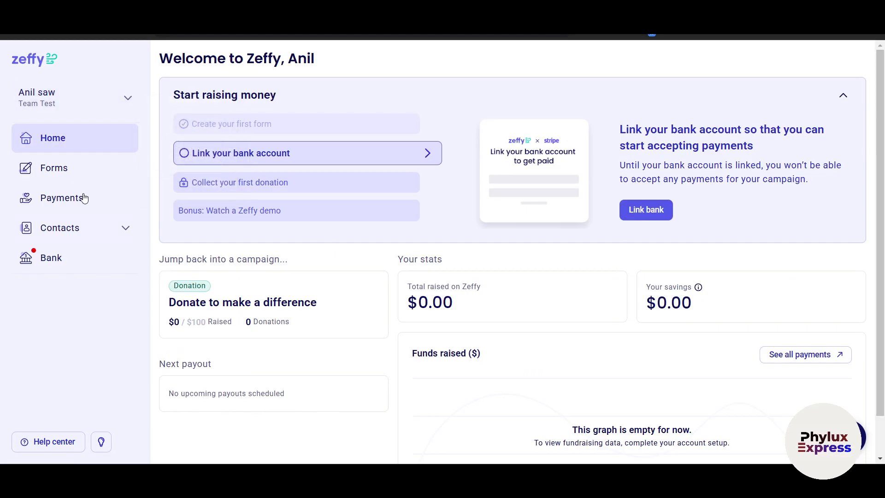
pyautogui.click(127, 100)
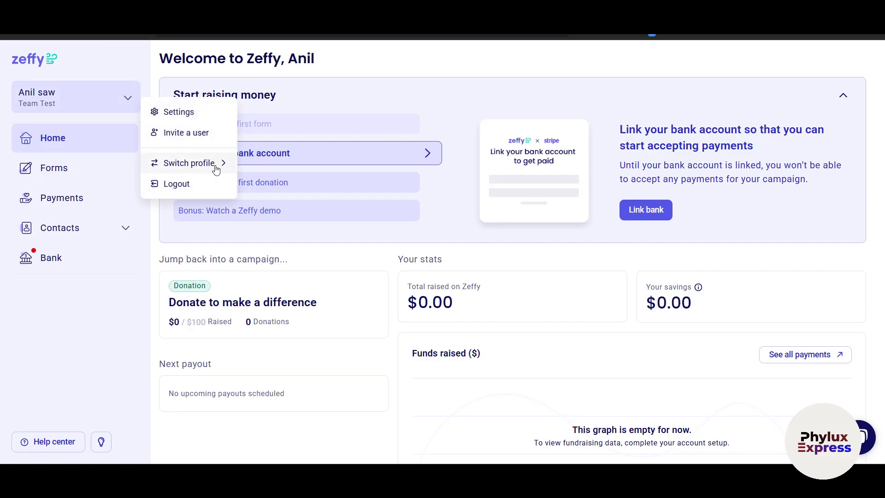
pyautogui.click(69, 381)
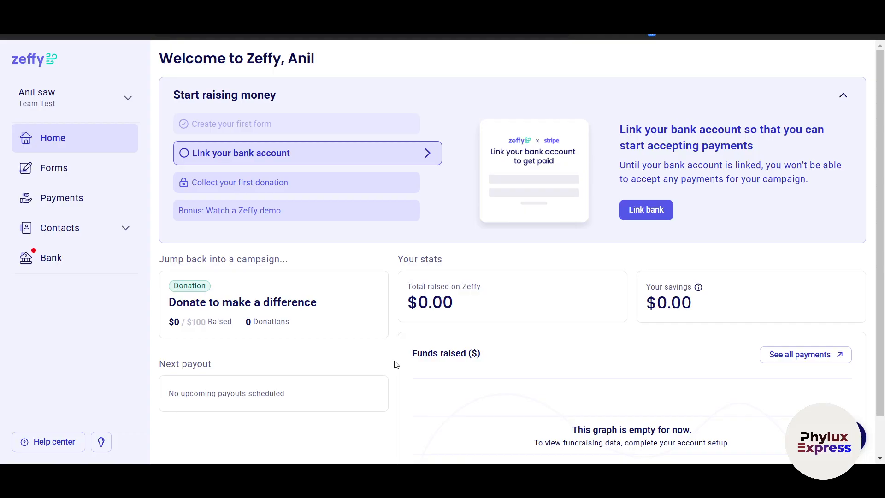
# Scroll through the Home dashboard, then go to the empty Payments page.
pyautogui.scroll(-1, 395, 365)
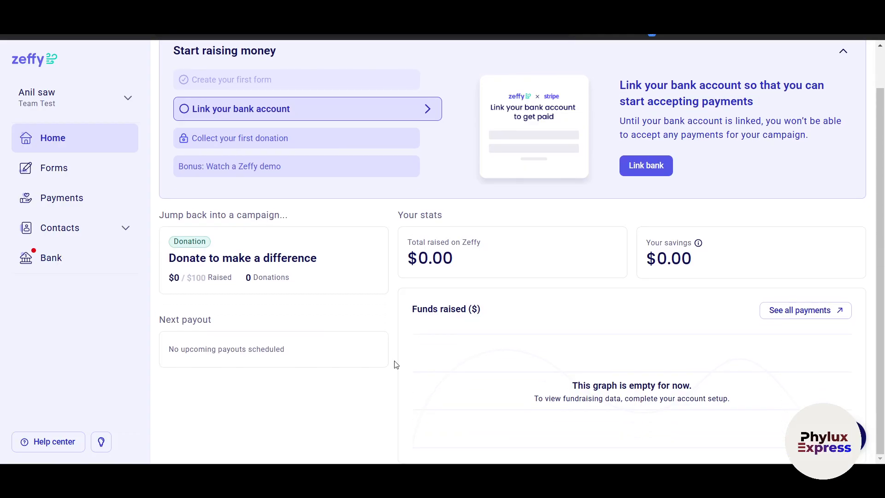
pyautogui.scroll(1, 395, 365)
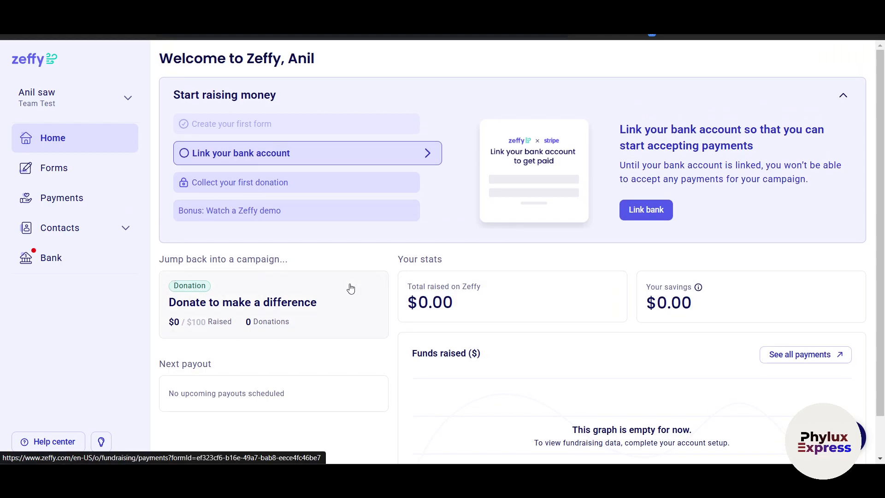
pyautogui.click(75, 201)
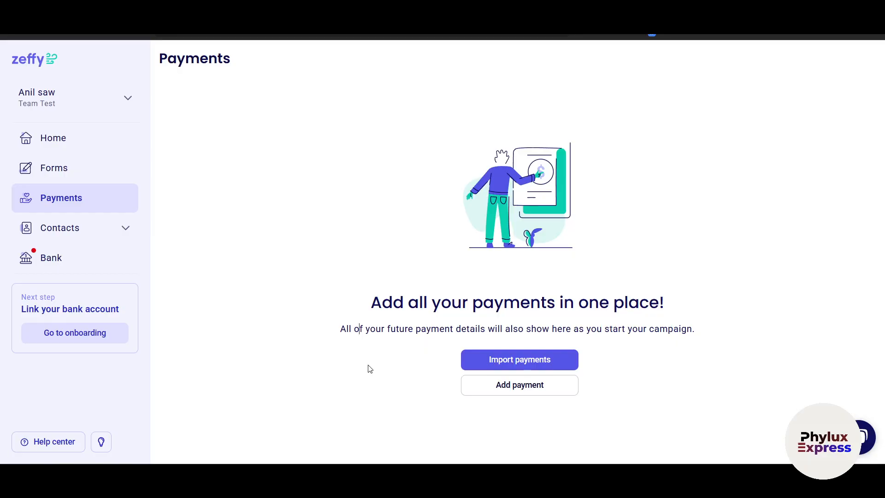
# Move between Home and Forms, scrolling the Home dashboard, ending on the My forms list.
pyautogui.click(61, 150)
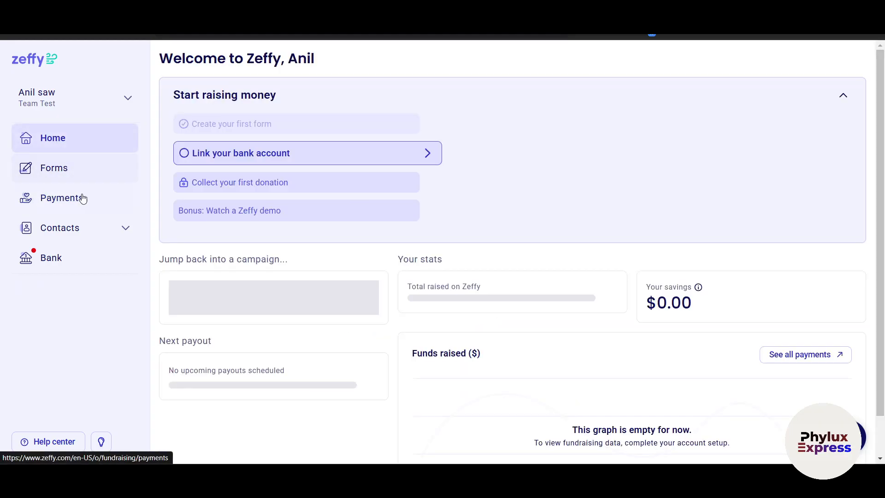
pyautogui.click(85, 183)
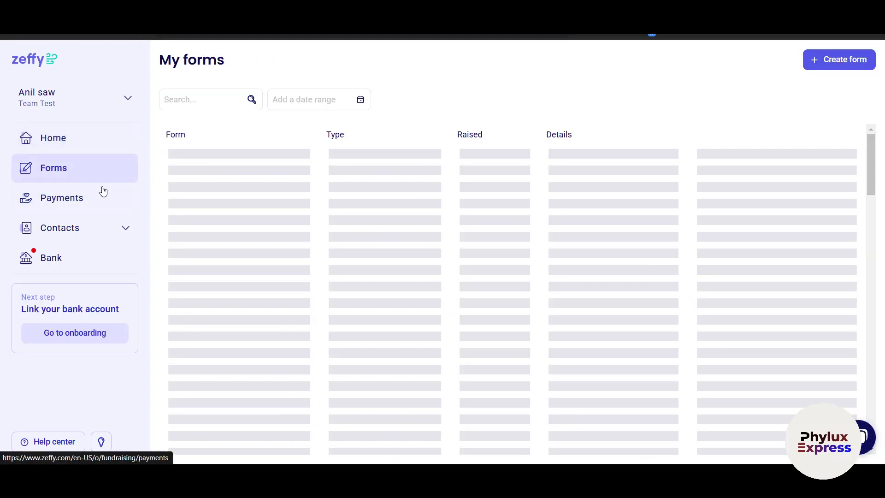
pyautogui.click(71, 148)
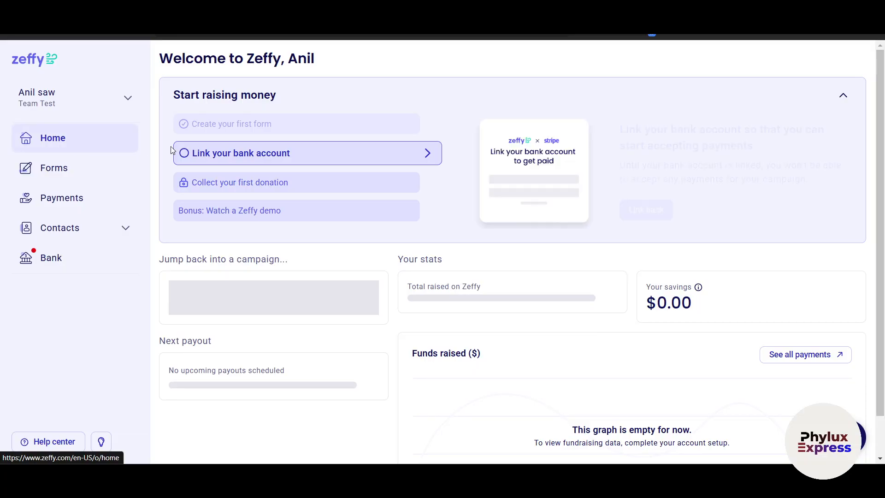
pyautogui.scroll(-1, 481, 328)
pyautogui.scroll(1, 482, 330)
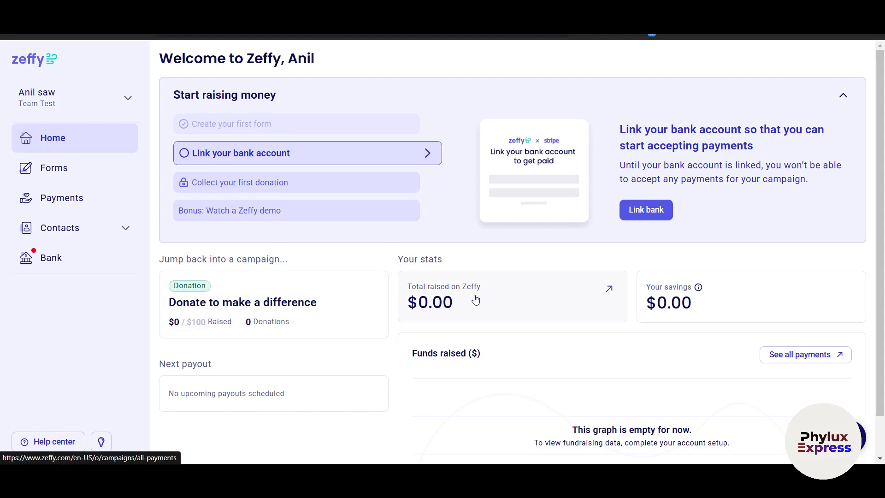
pyautogui.scroll(-1, 662, 304)
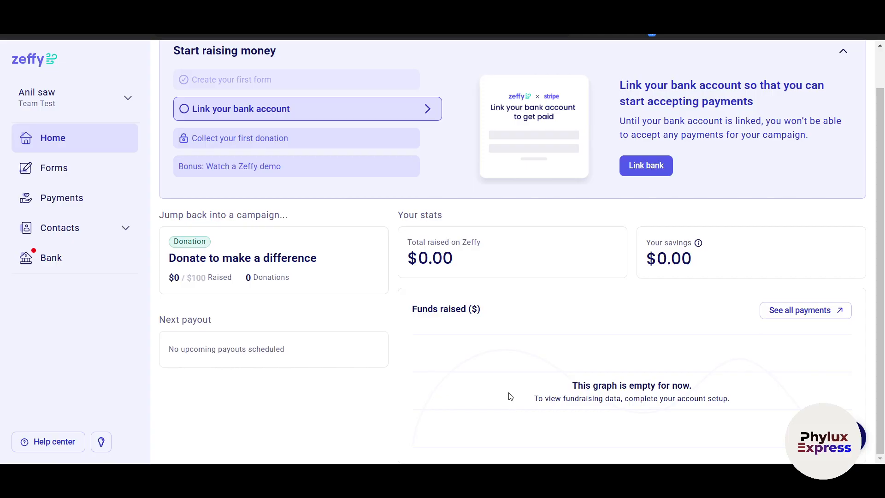
pyautogui.scroll(1, 510, 395)
pyautogui.scroll(-1, 573, 367)
pyautogui.click(71, 168)
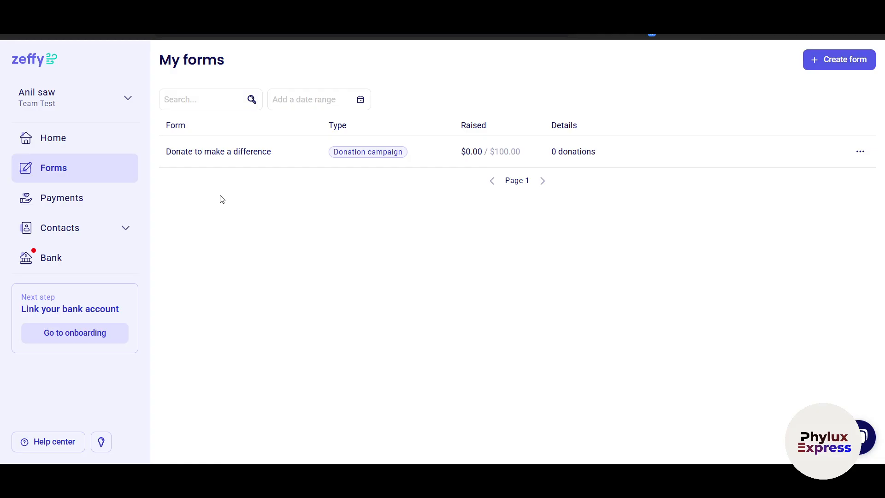
# Check the Import payments screen from the empty Payments page, then go back.
pyautogui.click(98, 198)
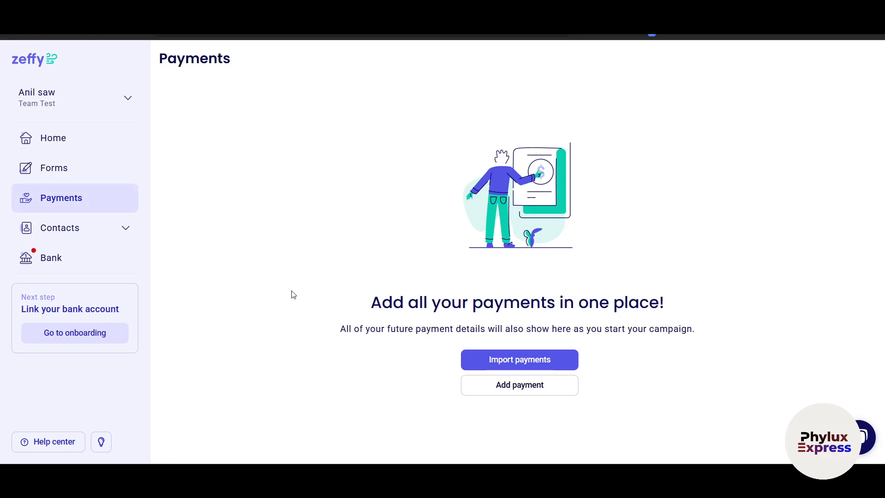
pyautogui.click(530, 365)
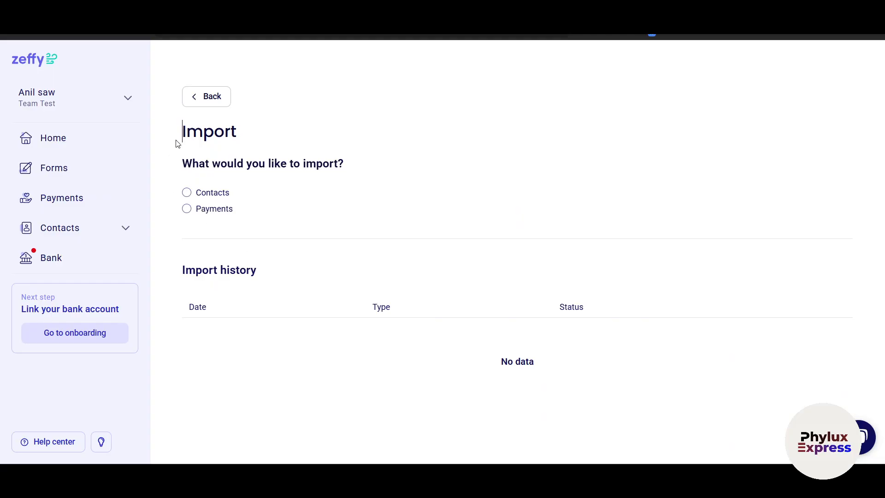
pyautogui.click(197, 100)
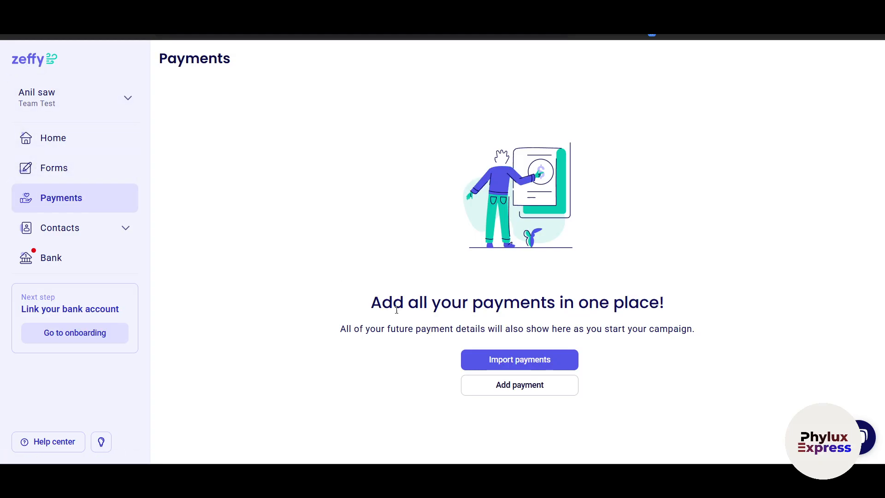
# Browse the Contacts and Visitors lists, then view the Emails section's templates.
pyautogui.click(105, 239)
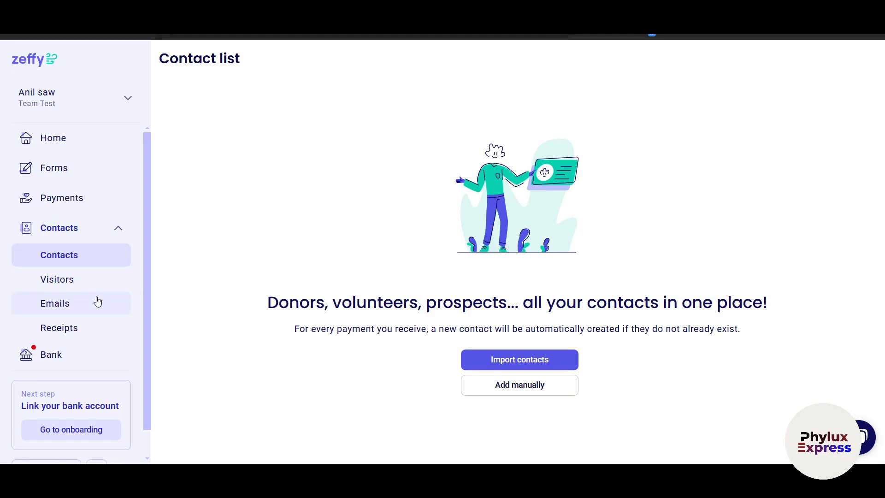
pyautogui.click(77, 281)
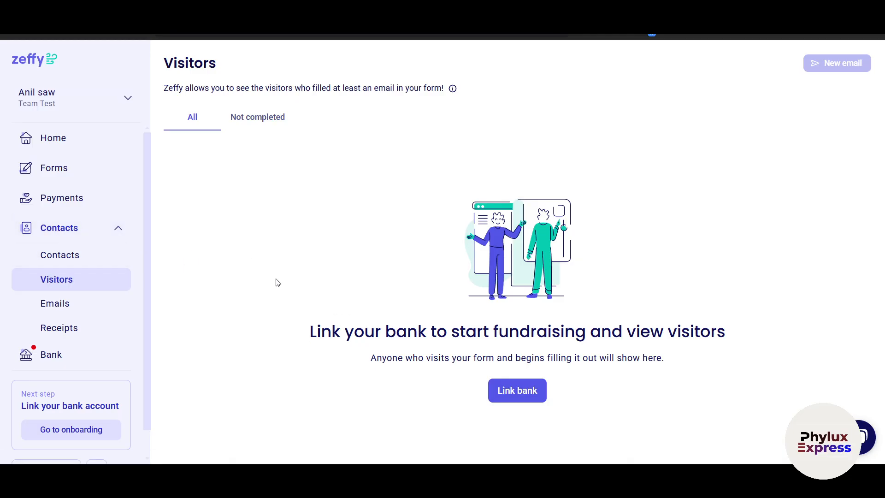
pyautogui.click(76, 260)
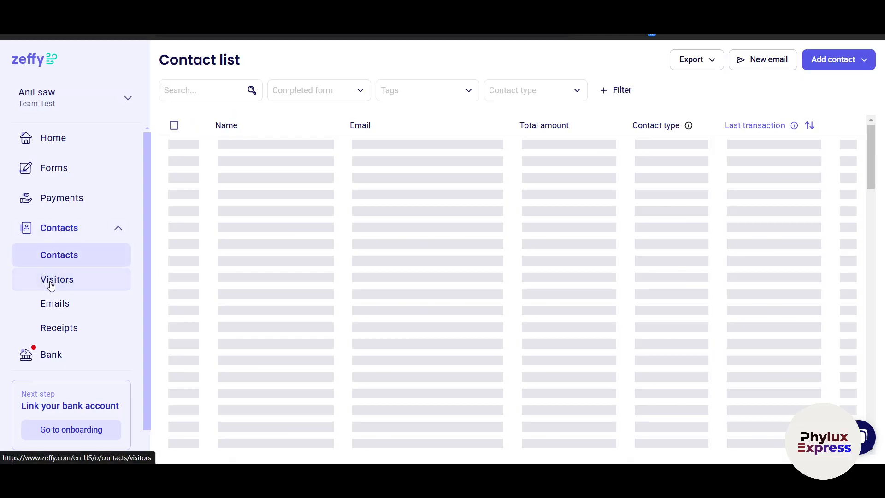
pyautogui.click(51, 285)
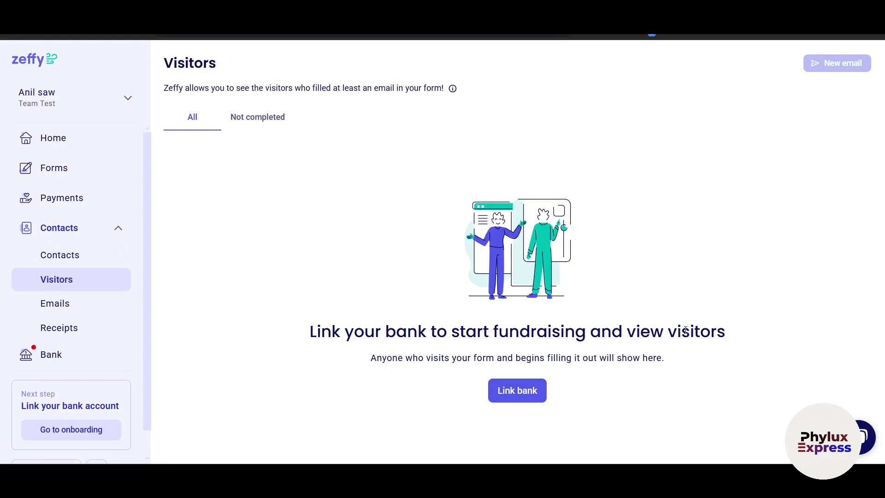
pyautogui.click(64, 304)
pyautogui.scroll(-2, 311, 310)
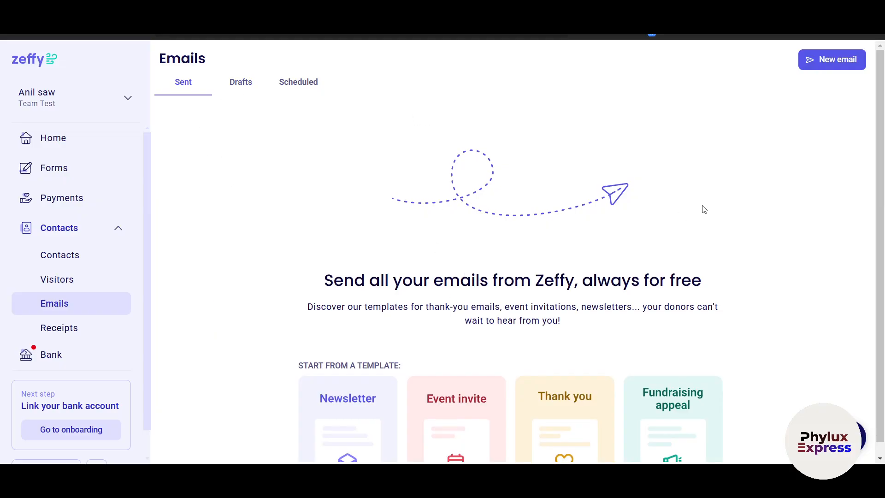
pyautogui.click(833, 61)
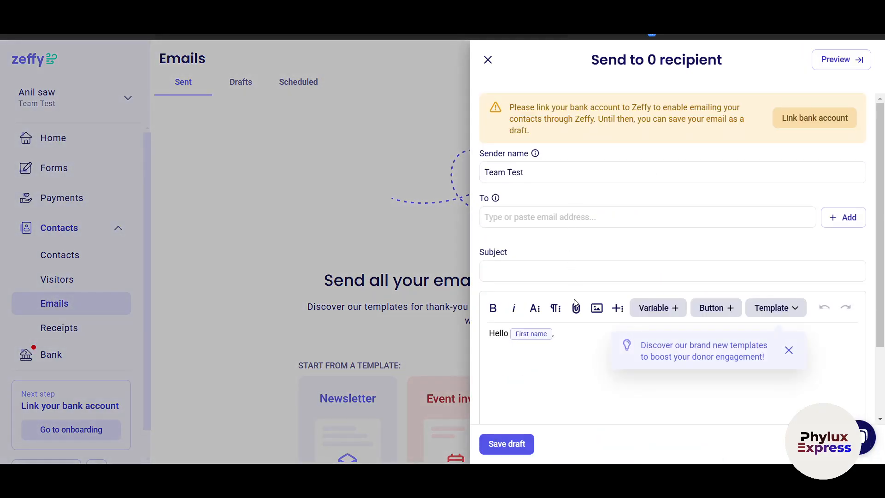
pyautogui.click(488, 59)
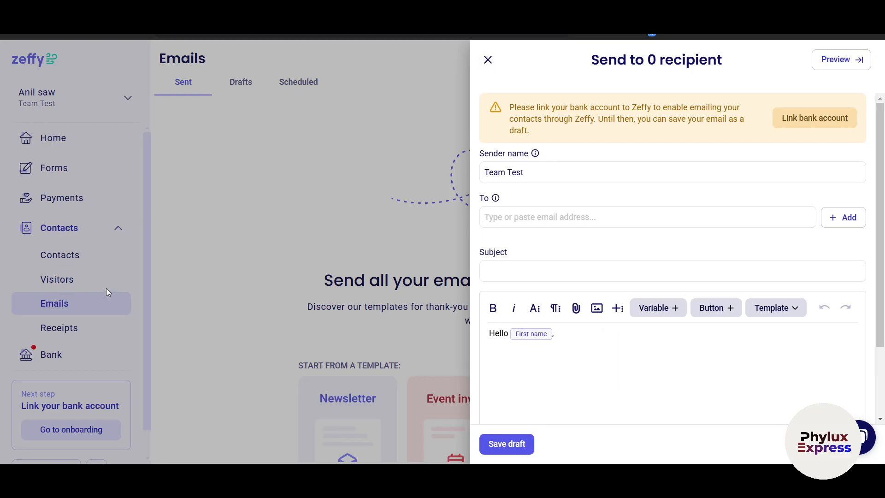
pyautogui.click(488, 60)
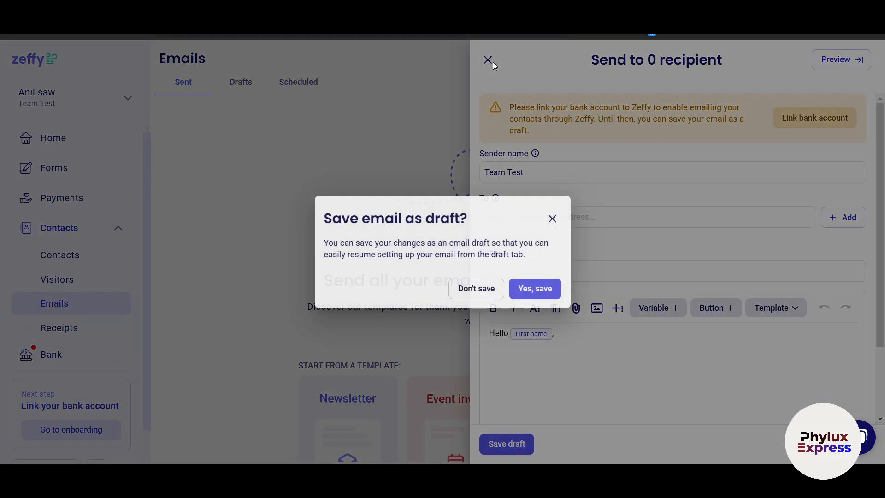
pyautogui.click(469, 291)
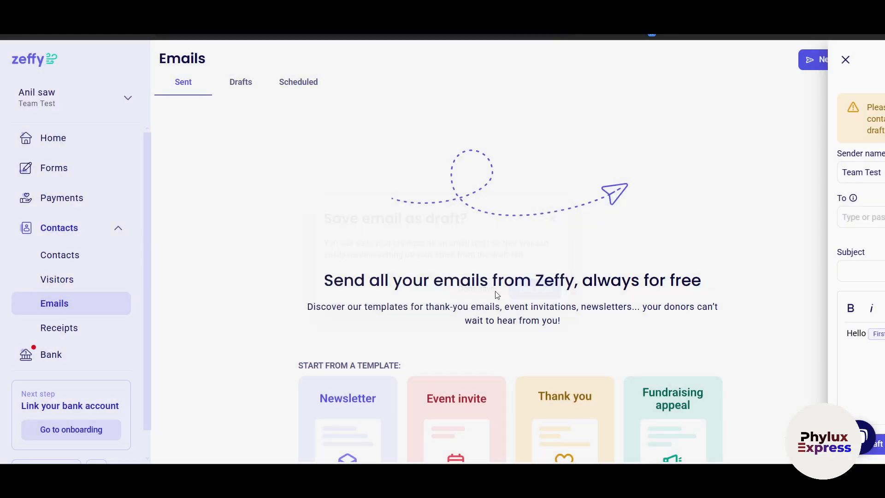
# Go to the Bank page, highlight text on its three step cards, and start the Stripe setup.
pyautogui.click(60, 353)
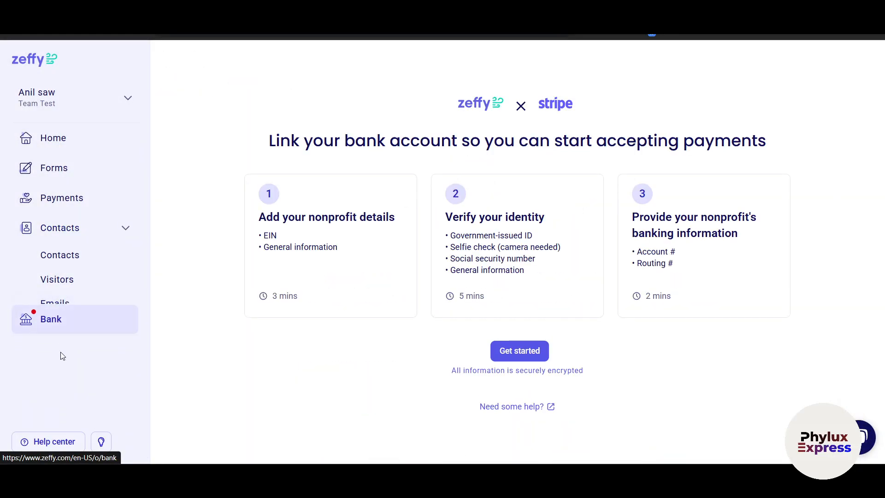
pyautogui.moveTo(295, 217); pyautogui.dragTo(366, 216)
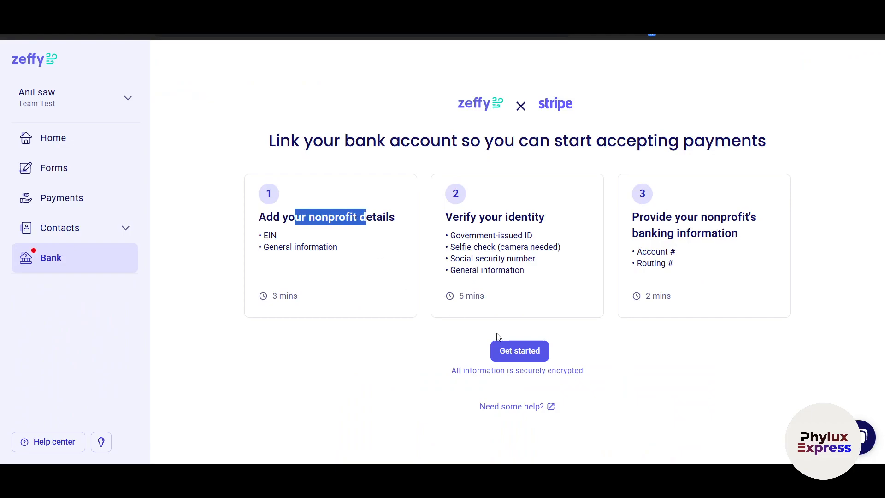
pyautogui.click(452, 215)
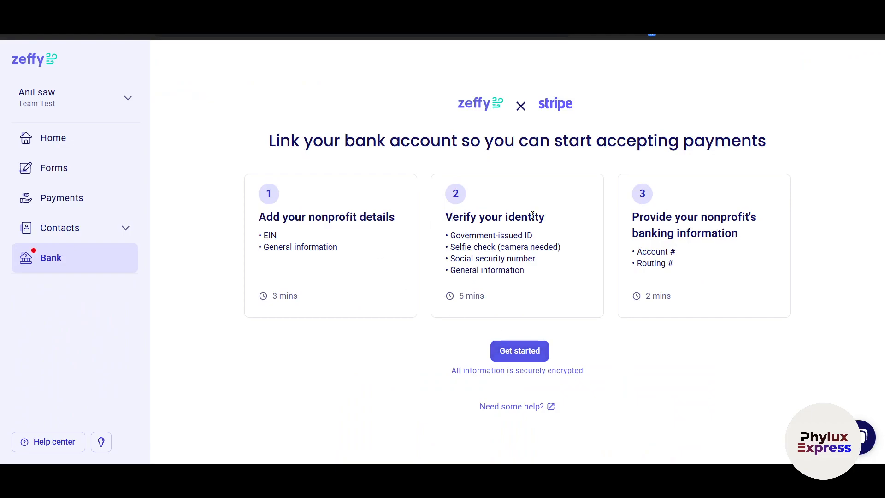
pyautogui.moveTo(461, 238); pyautogui.dragTo(529, 273)
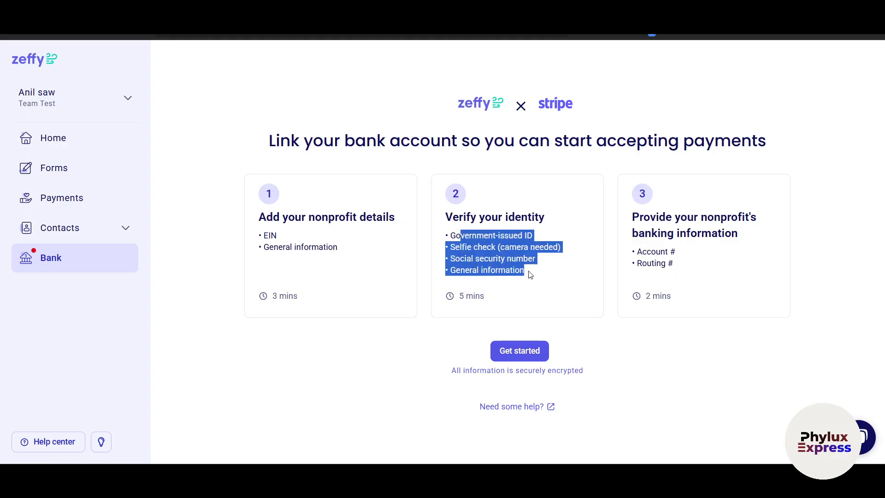
pyautogui.doubleClick(650, 234)
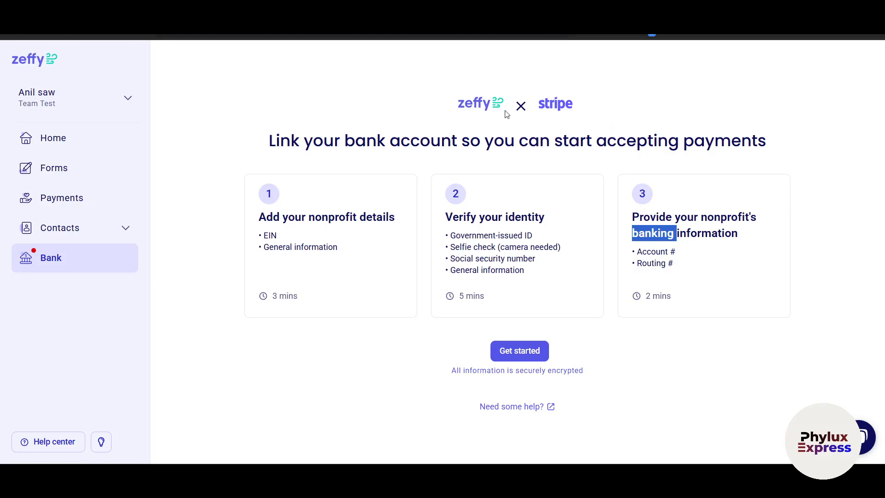
pyautogui.moveTo(507, 113); pyautogui.dragTo(580, 113)
pyautogui.click(637, 117)
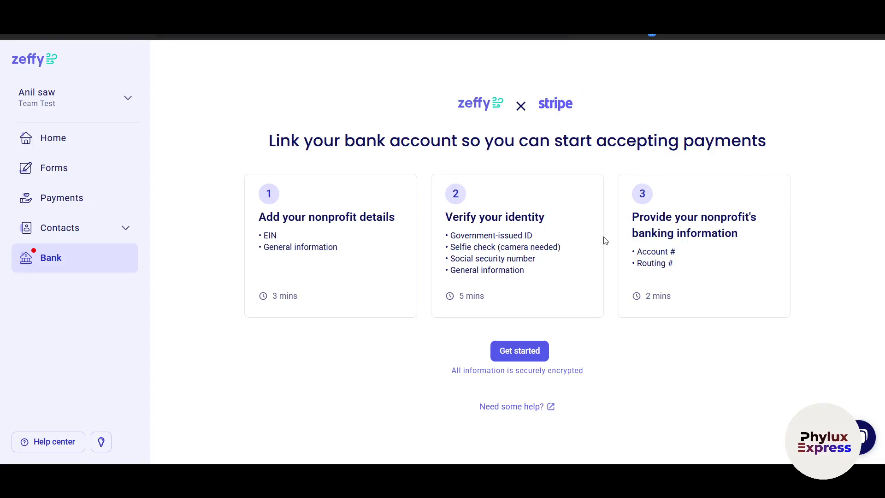
pyautogui.click(534, 350)
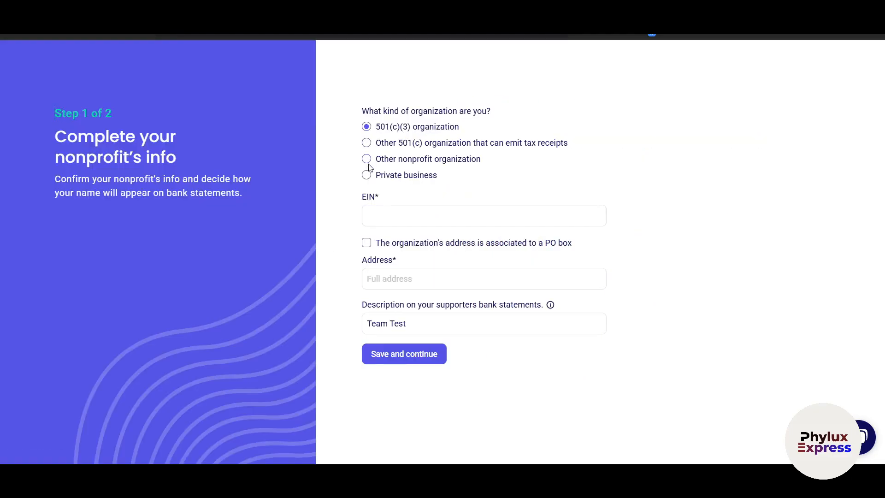
pyautogui.click(474, 216)
pyautogui.click(420, 272)
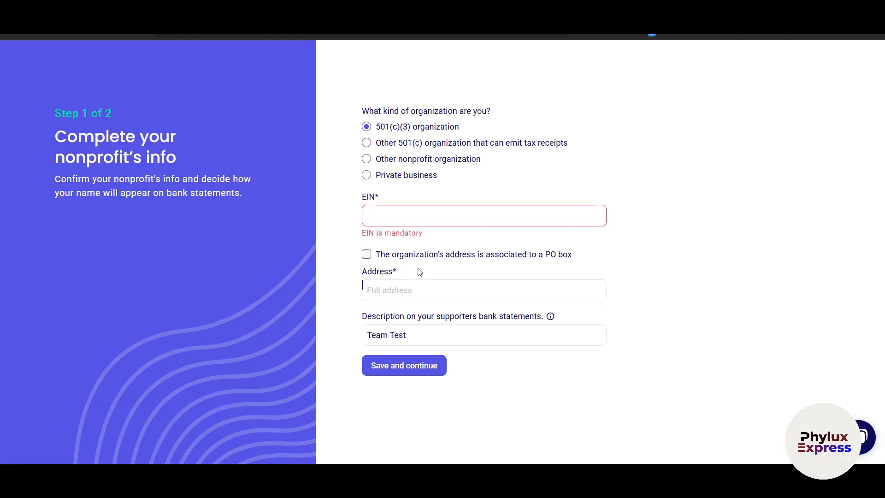
pyautogui.click(396, 343)
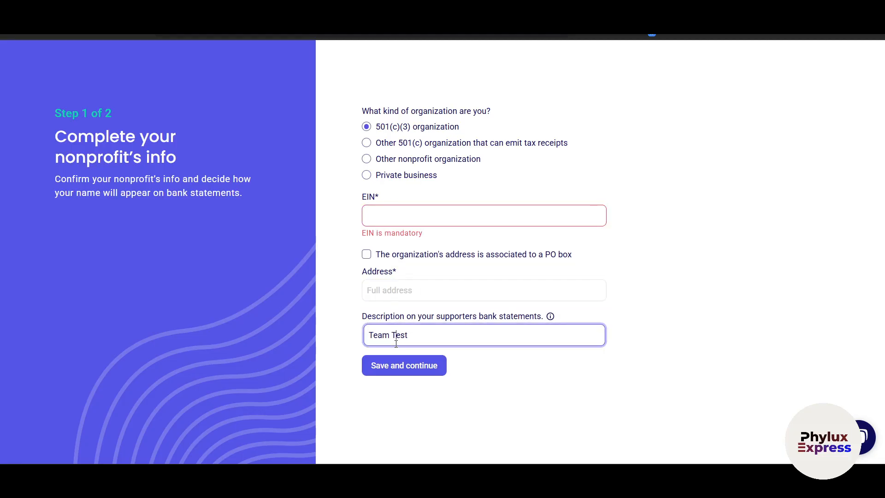
pyautogui.click(397, 364)
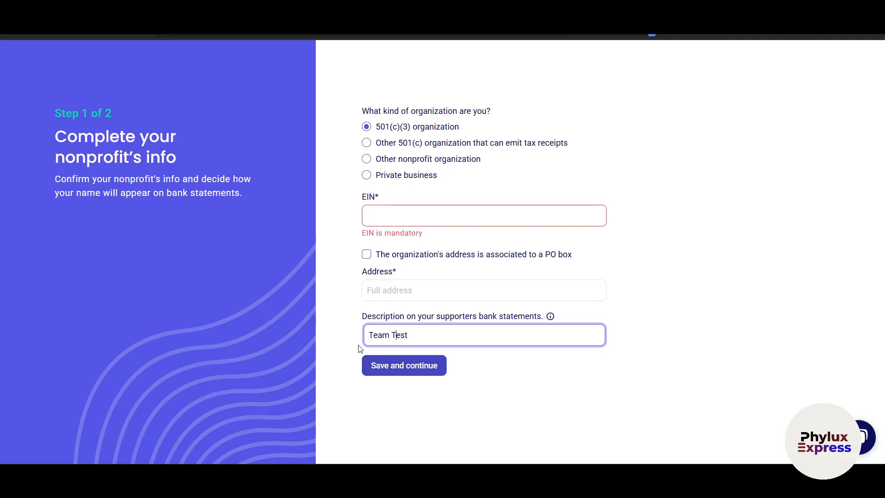